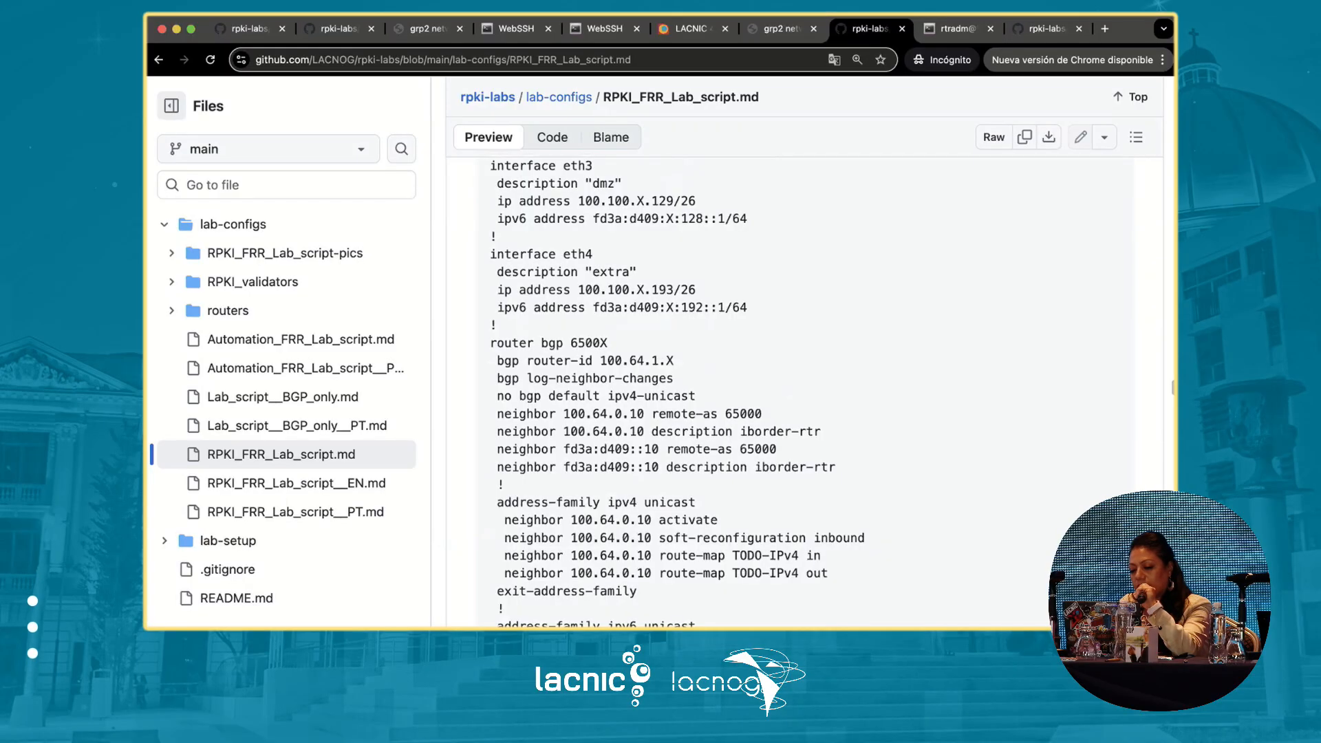
Step: Review the sample router configuration from the interface and BGP sections through the prefix lists and route-maps to its end
{"action": "scroll", "coordinate": [805, 392], "scroll_direction": "down", "scroll_amount": 1}
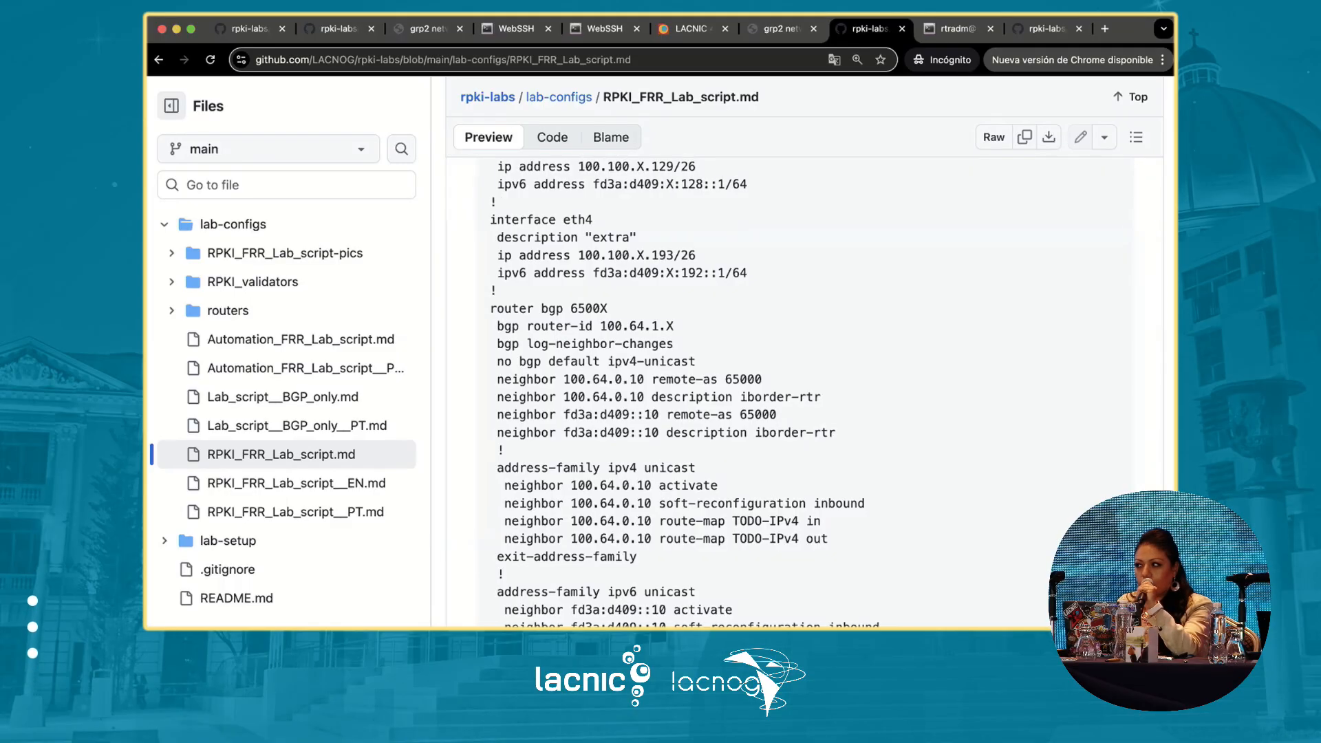
{"action": "scroll", "coordinate": [688, 393], "scroll_direction": "down", "scroll_amount": 2}
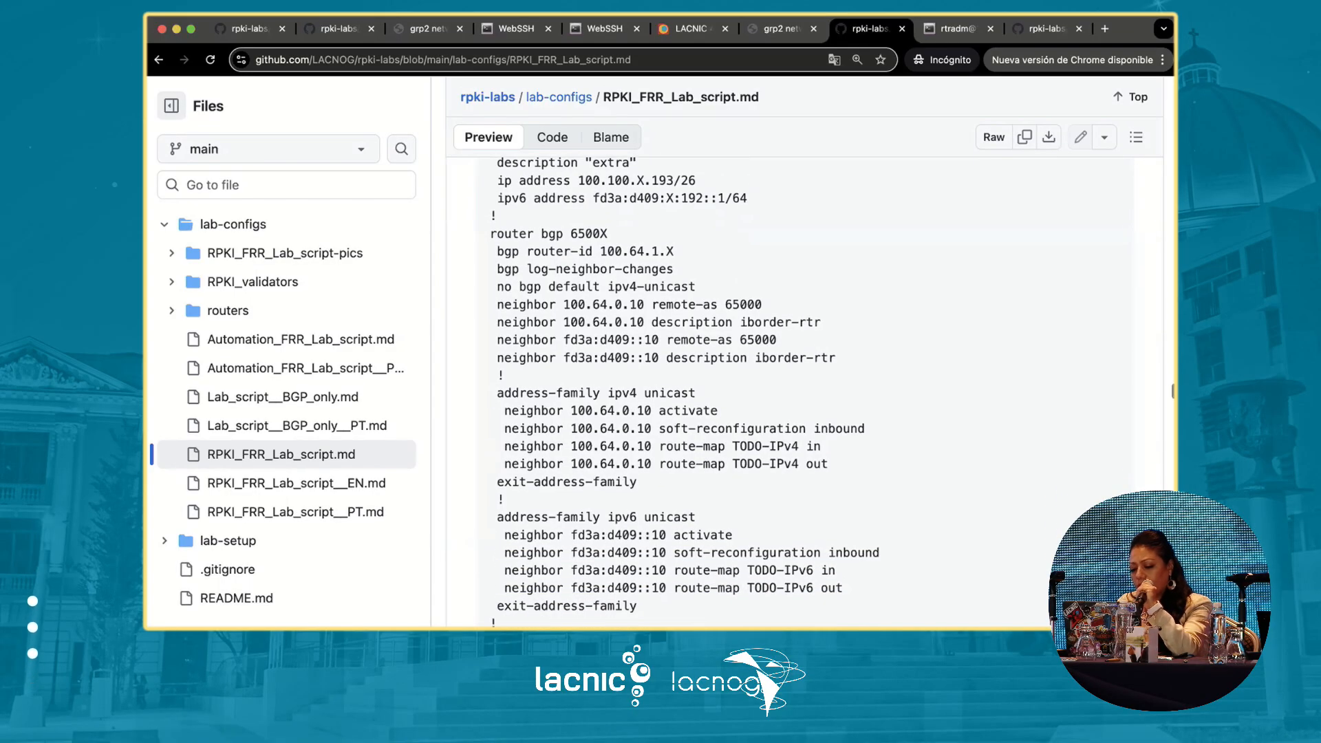
{"action": "scroll", "coordinate": [689, 393], "scroll_direction": "down", "scroll_amount": 2}
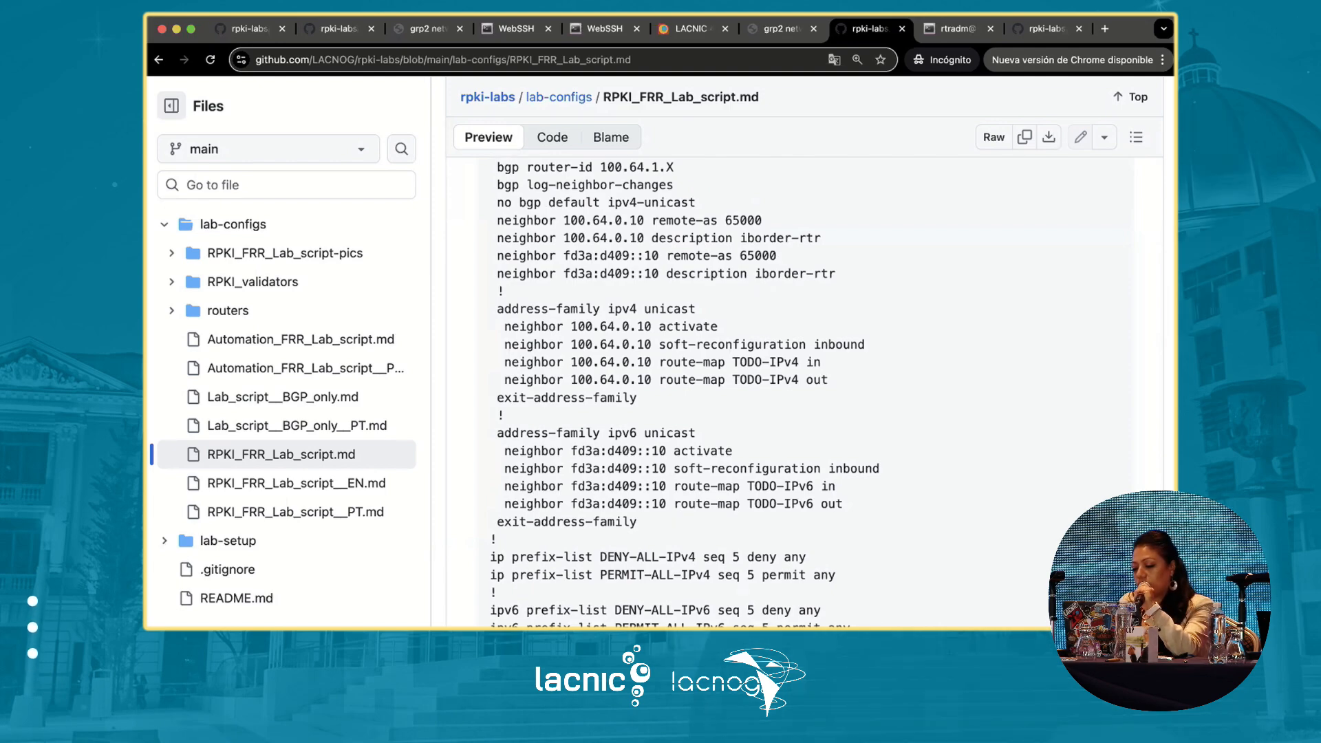
{"action": "scroll", "coordinate": [688, 393], "scroll_direction": "down", "scroll_amount": 1}
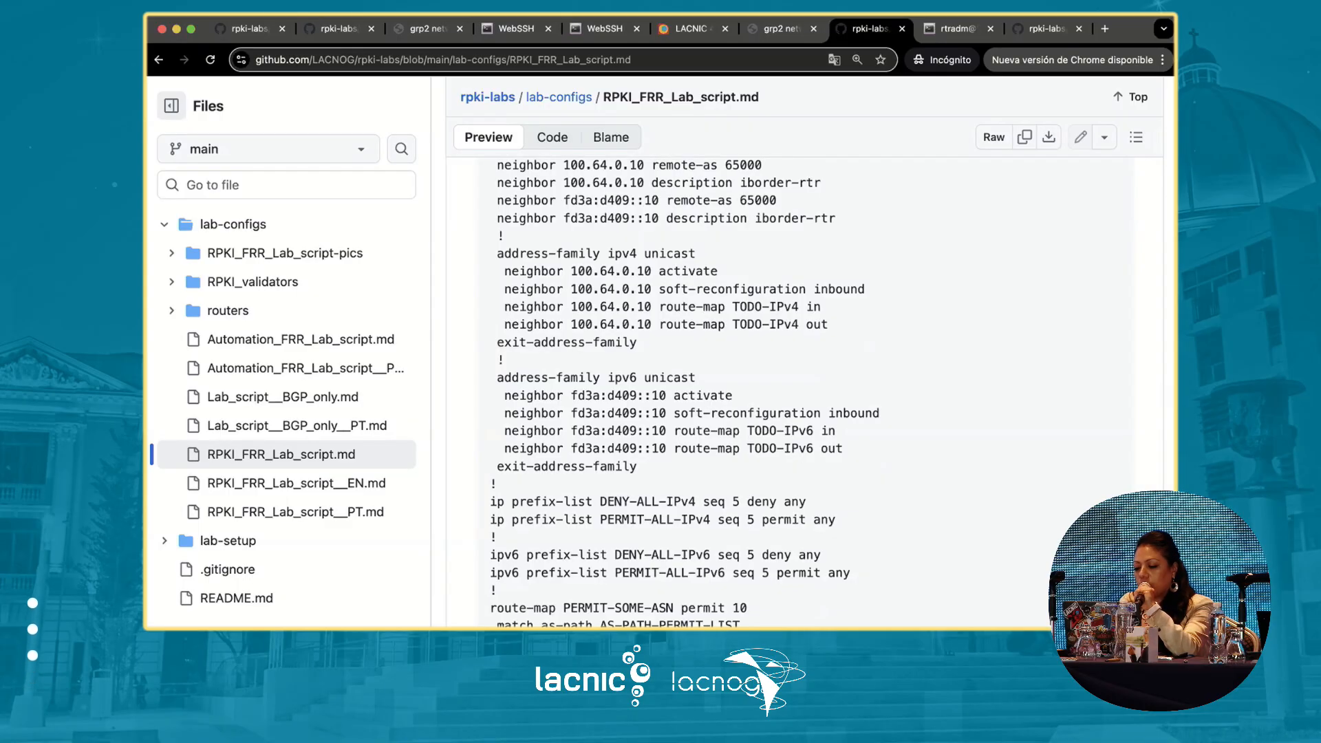
{"action": "scroll", "coordinate": [688, 392], "scroll_direction": "down", "scroll_amount": 1}
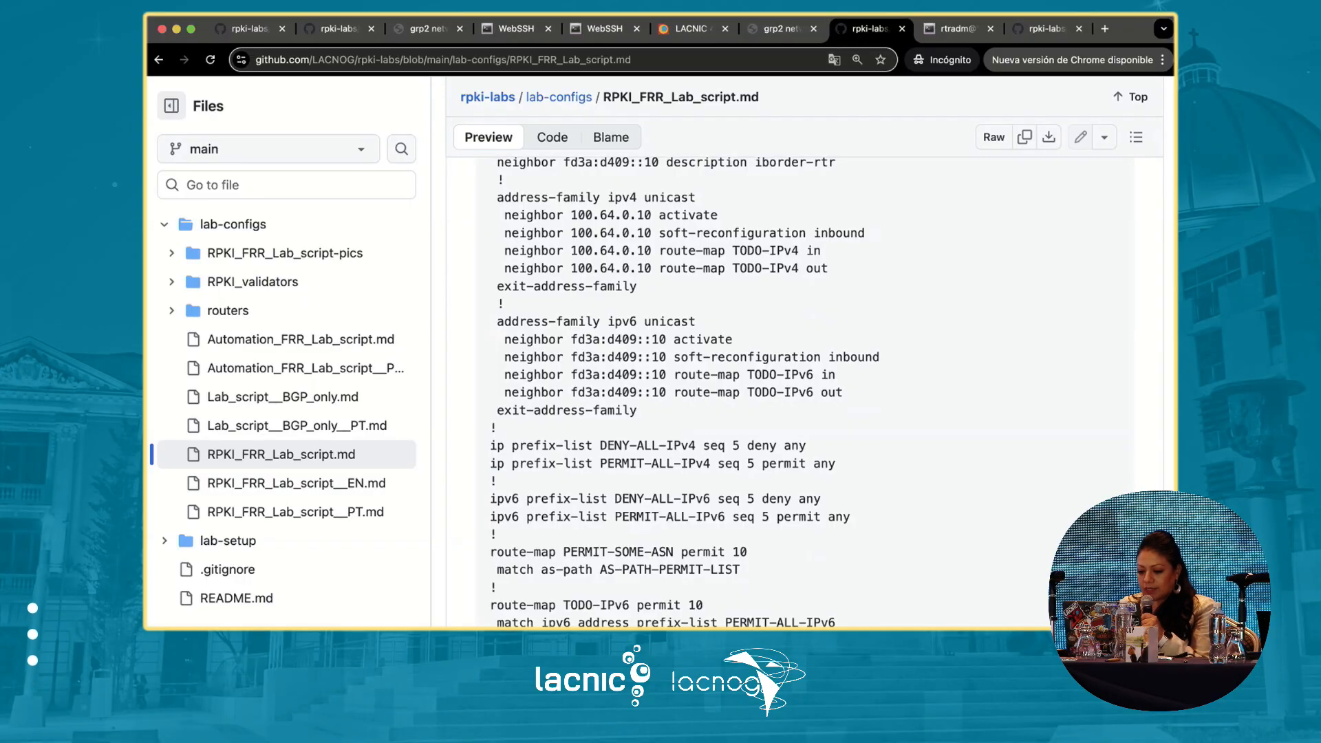
{"action": "scroll", "coordinate": [689, 393], "scroll_direction": "down", "scroll_amount": 1}
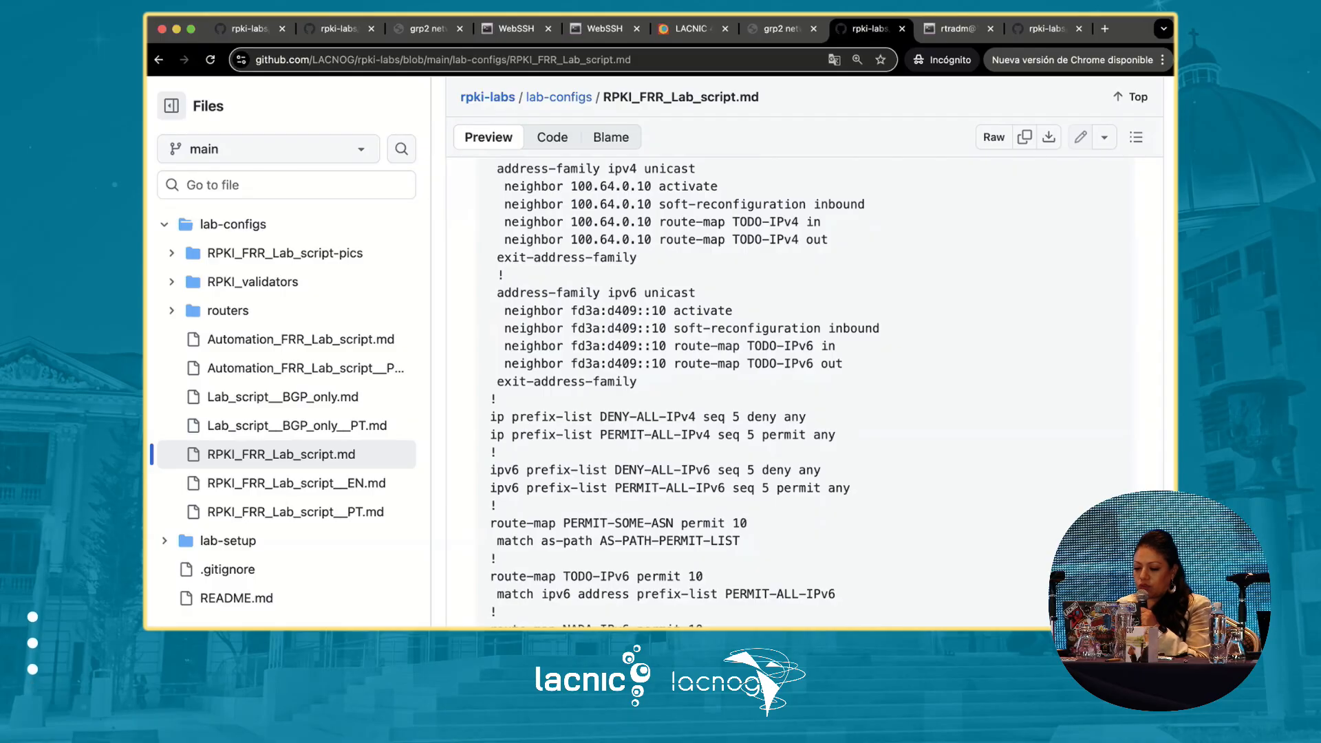
{"action": "scroll", "coordinate": [689, 393], "scroll_direction": "down", "scroll_amount": 1}
{"action": "scroll", "coordinate": [689, 392], "scroll_direction": "down", "scroll_amount": 2}
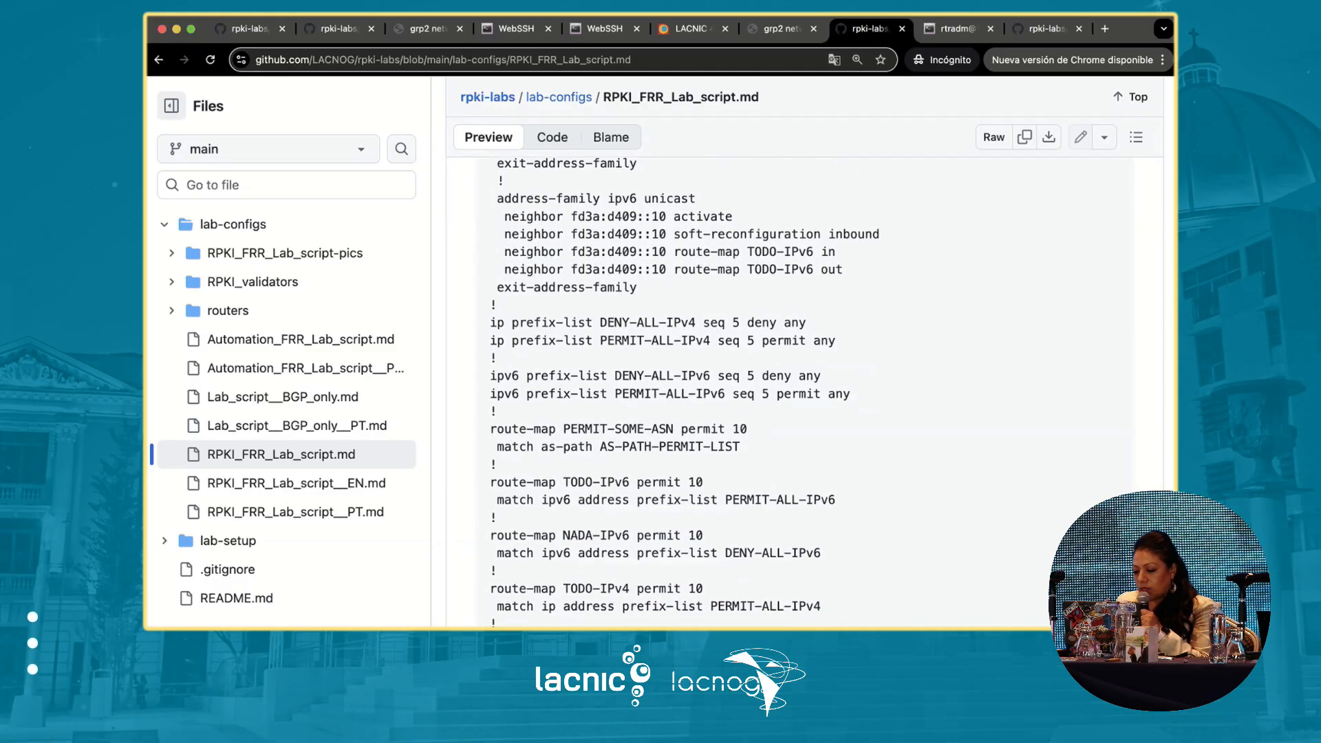
{"action": "scroll", "coordinate": [688, 392], "scroll_direction": "down", "scroll_amount": 4}
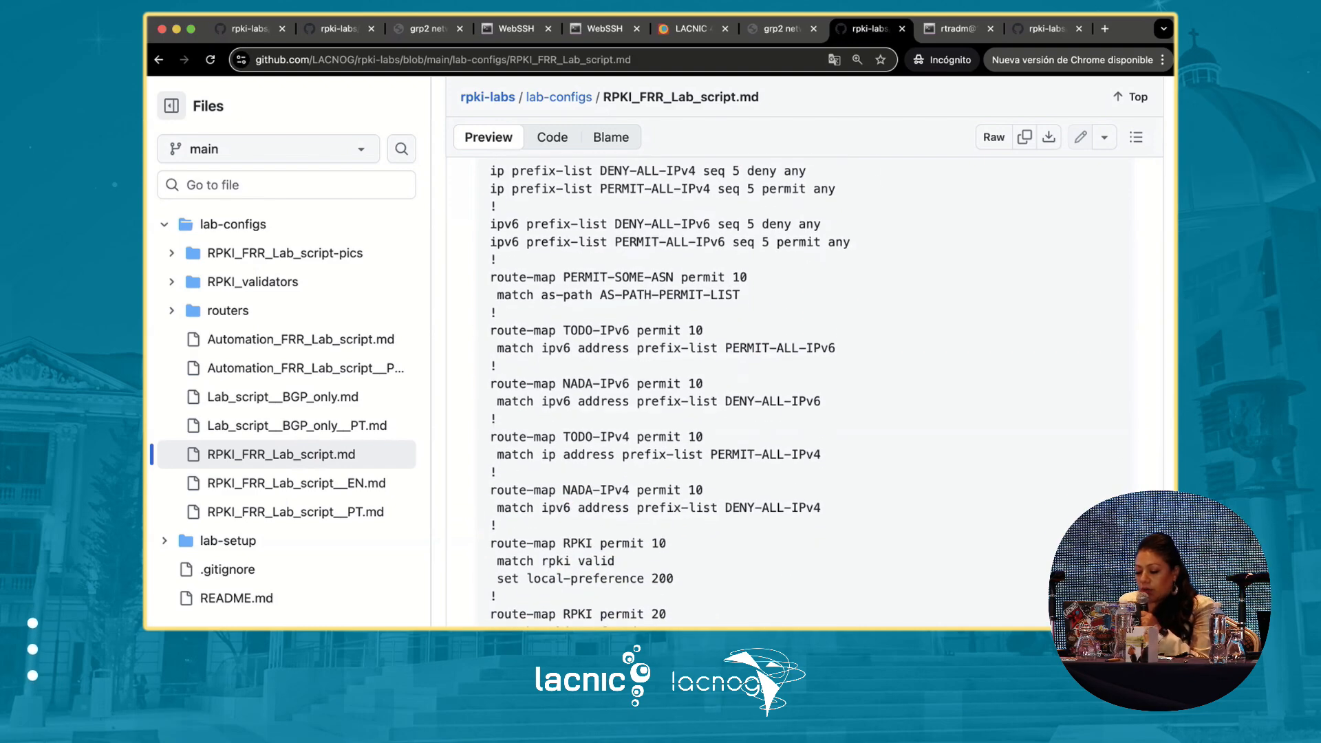
{"action": "scroll", "coordinate": [689, 392], "scroll_direction": "down", "scroll_amount": 1}
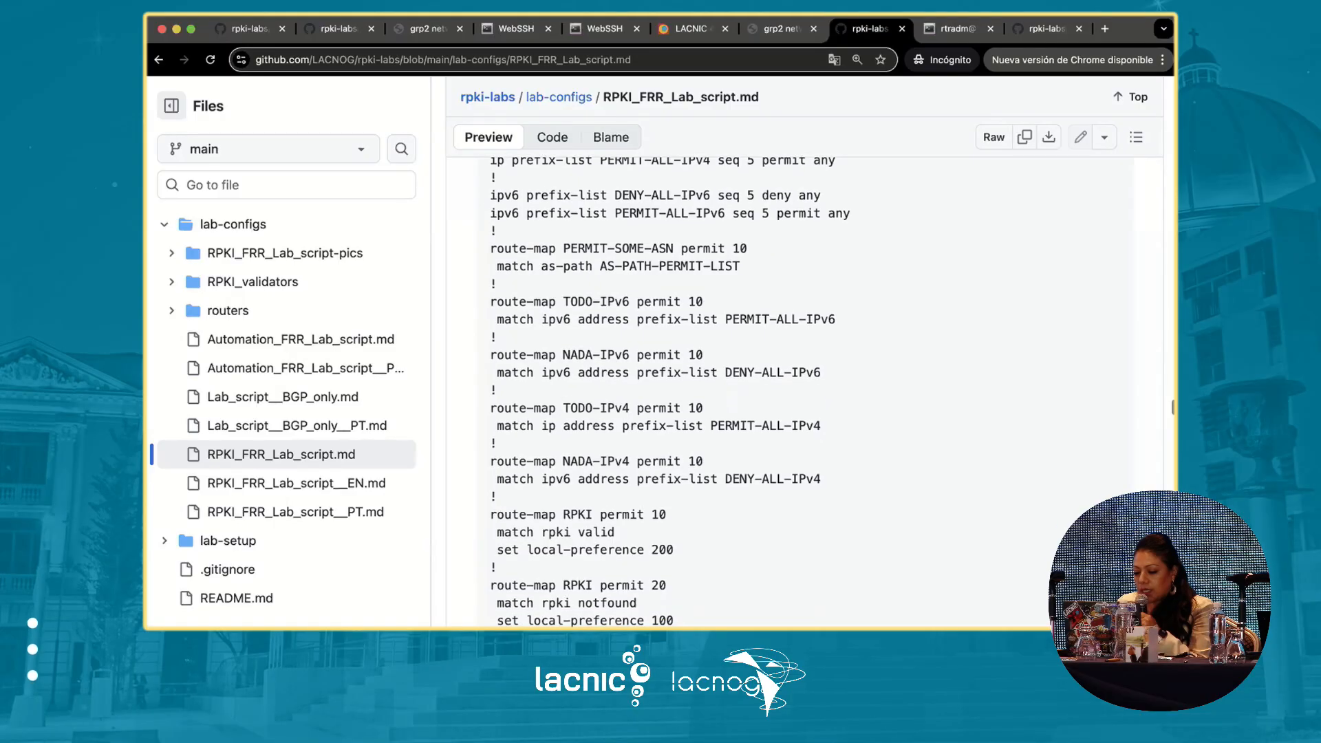
{"action": "scroll", "coordinate": [689, 392], "scroll_direction": "down", "scroll_amount": 4}
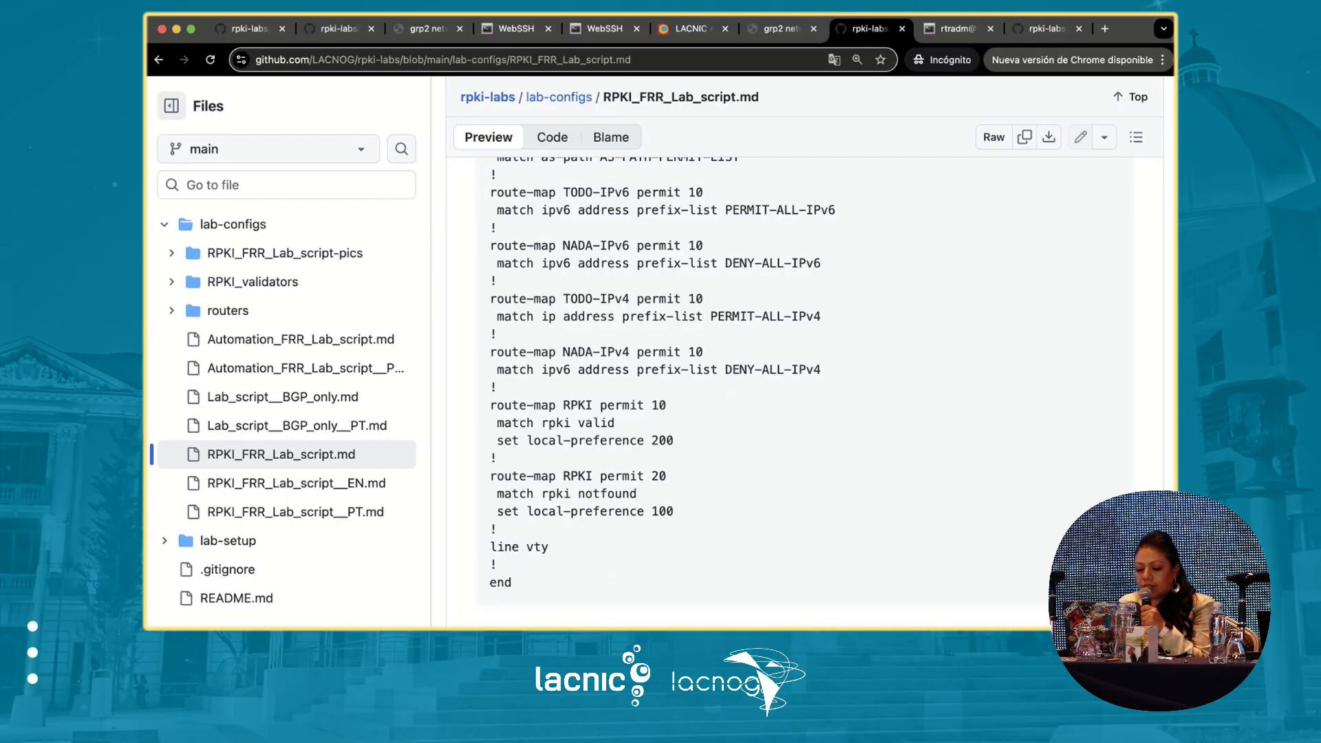
{"action": "scroll", "coordinate": [783, 392], "scroll_direction": "down", "scroll_amount": 3}
Step: Examine the lab section on adding route-maps and access lists, and the section on the BGP session with iborder-rtr
{"action": "scroll", "coordinate": [802, 395], "scroll_direction": "down", "scroll_amount": 3}
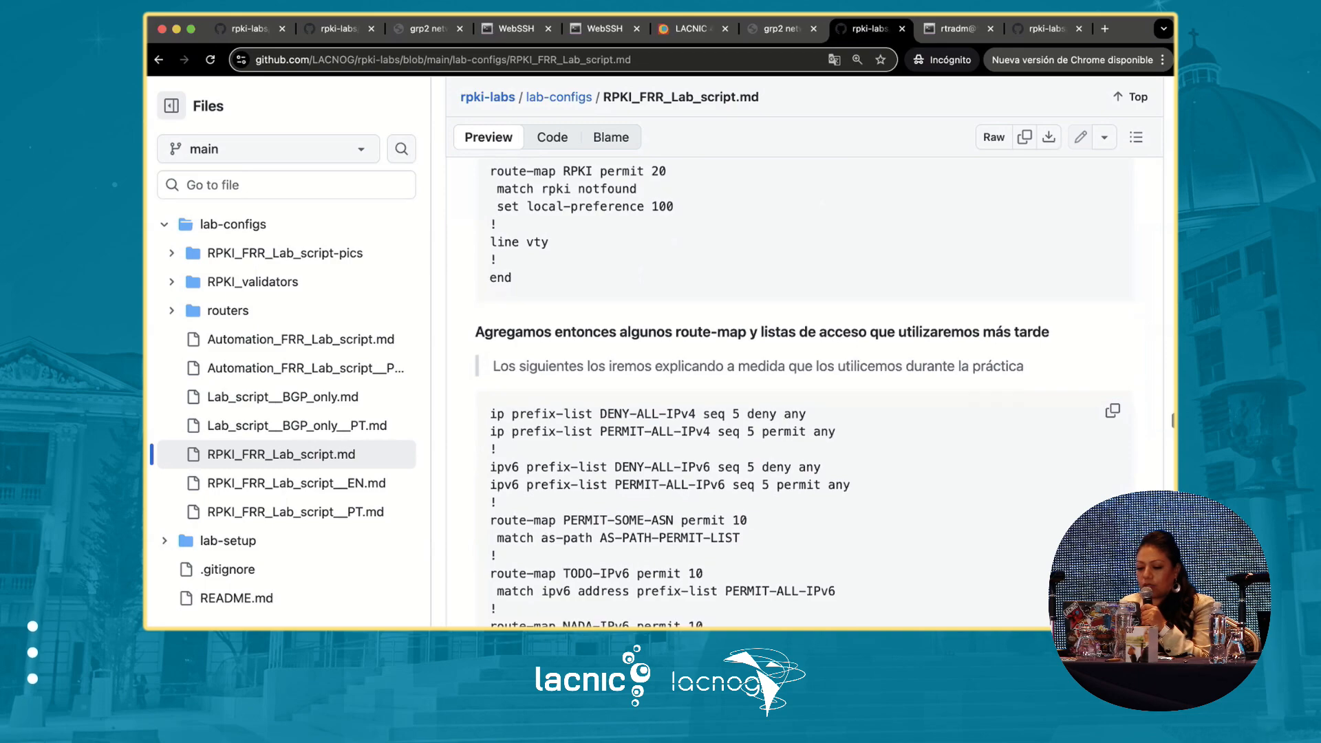
{"action": "scroll", "coordinate": [803, 395], "scroll_direction": "down", "scroll_amount": 3}
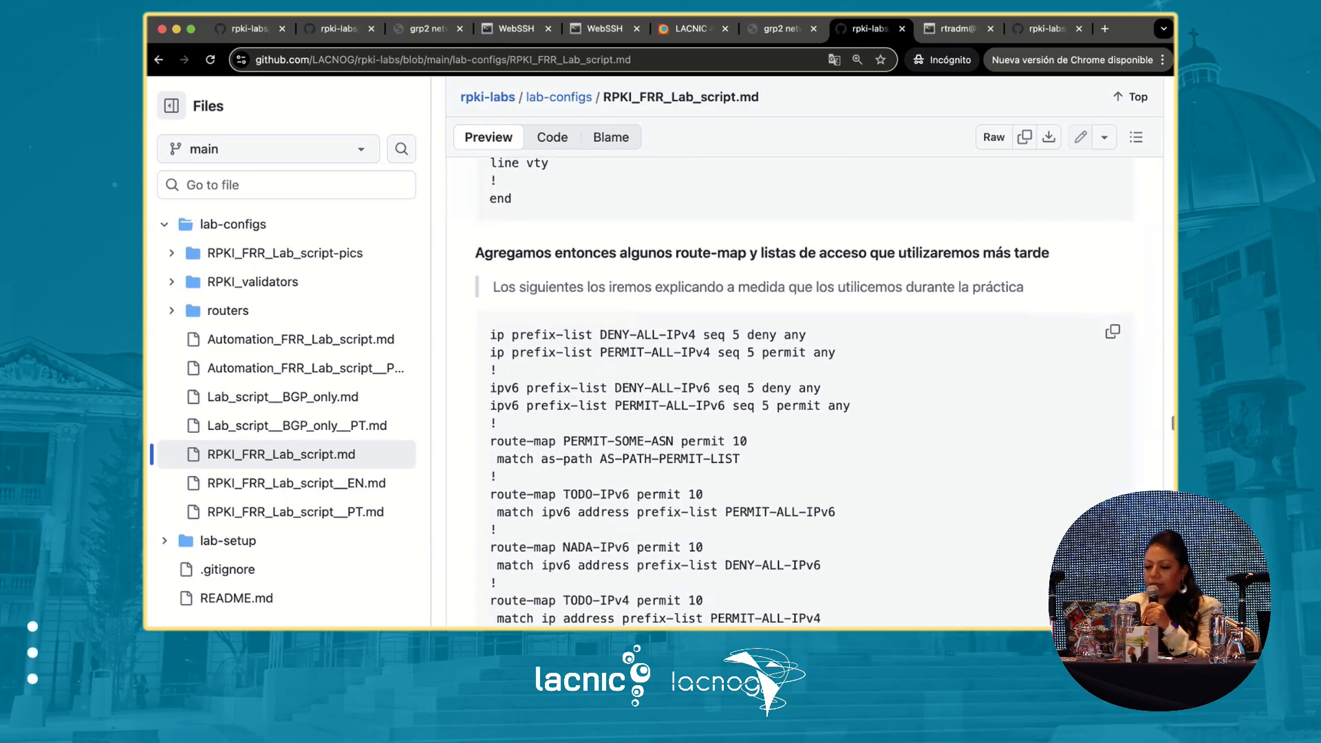
{"action": "scroll", "coordinate": [801, 393], "scroll_direction": "down", "scroll_amount": 10}
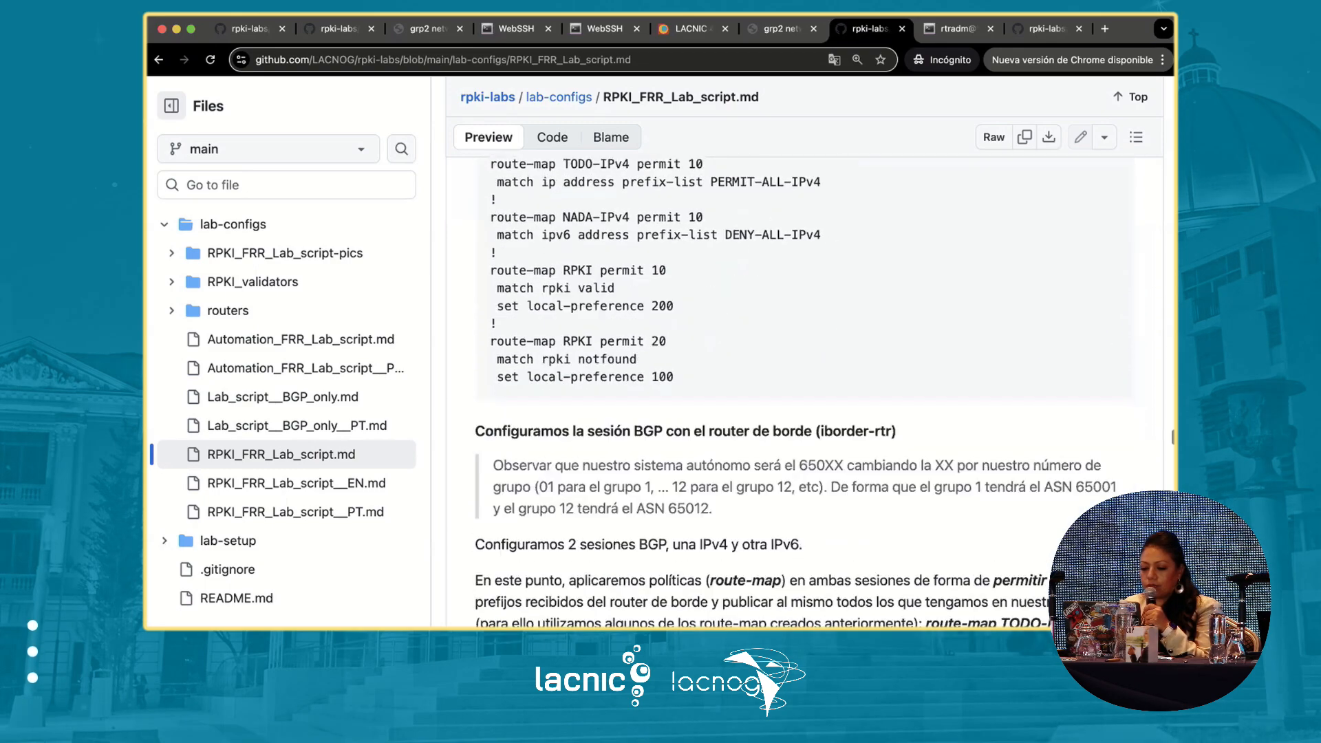
{"action": "scroll", "coordinate": [803, 395], "scroll_direction": "down", "scroll_amount": 3}
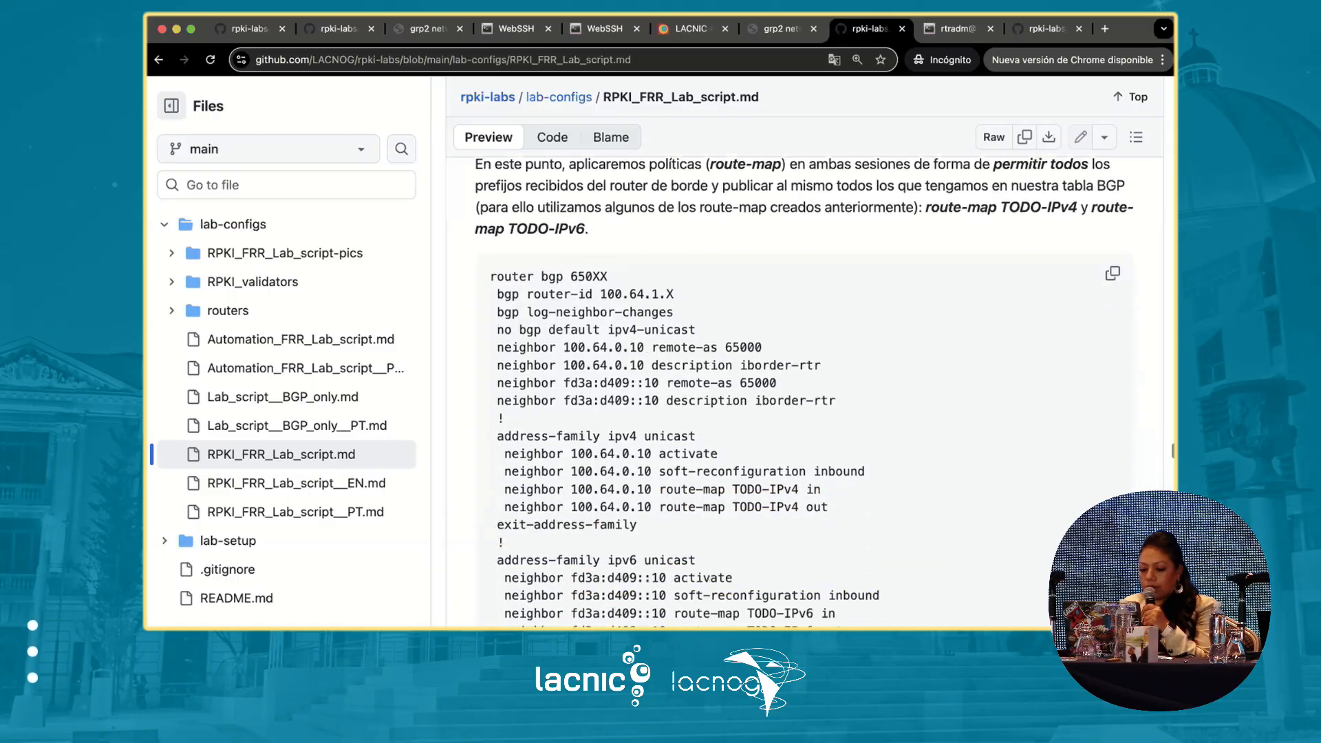
{"action": "scroll", "coordinate": [795, 392], "scroll_direction": "up", "scroll_amount": 10}
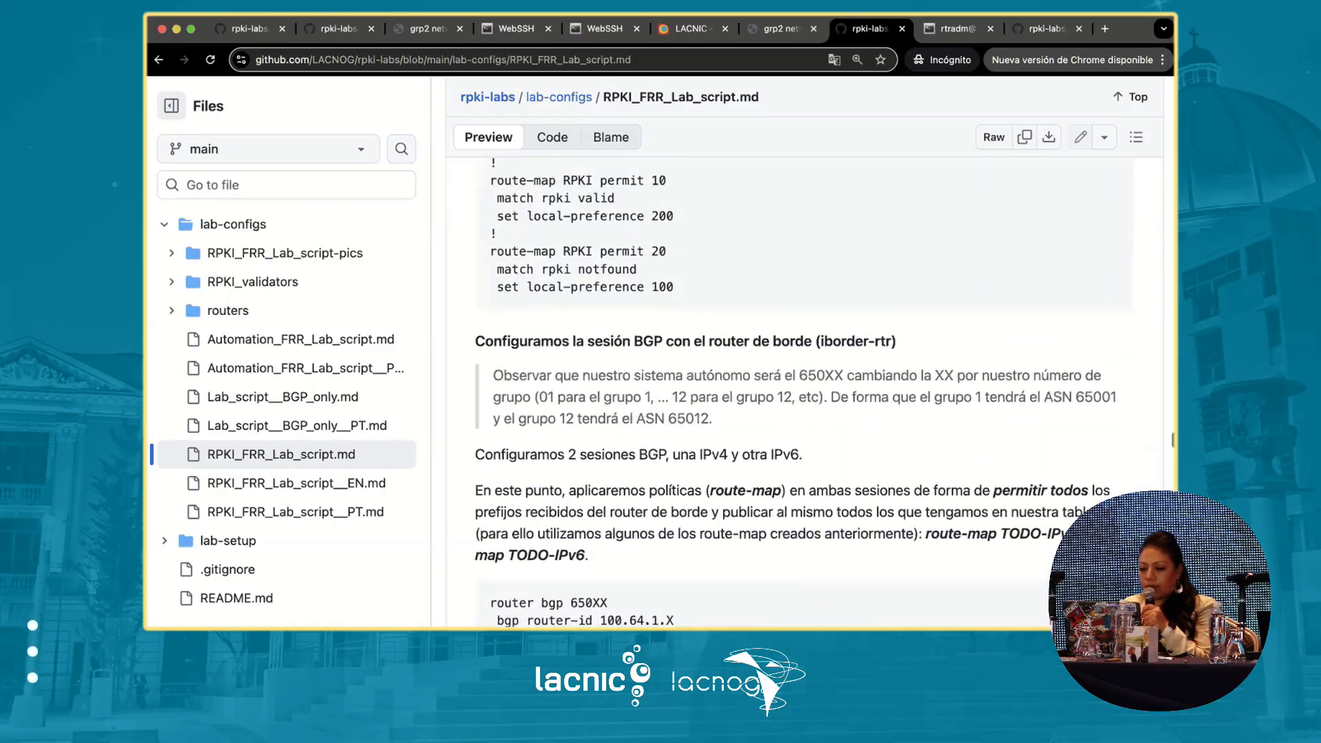
{"action": "scroll", "coordinate": [801, 392], "scroll_direction": "up", "scroll_amount": 5}
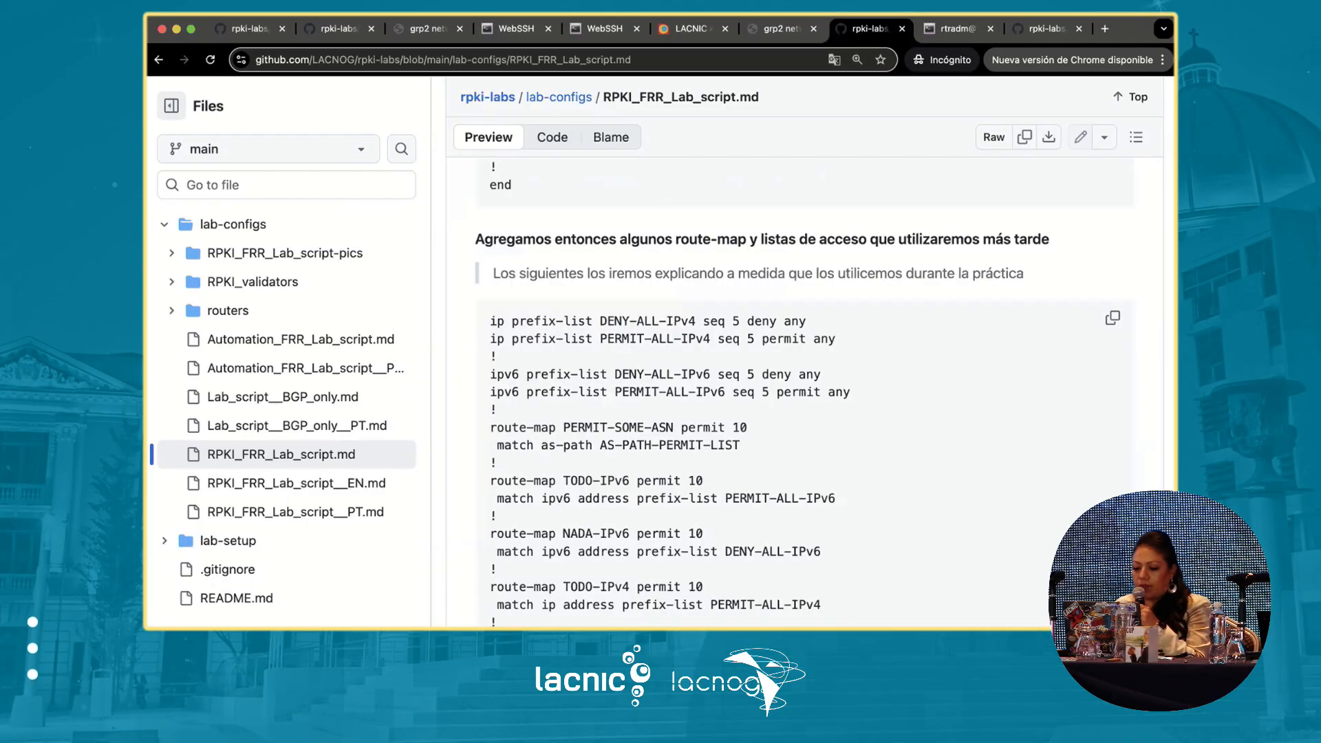
{"action": "scroll", "coordinate": [805, 392], "scroll_direction": "down", "scroll_amount": 1}
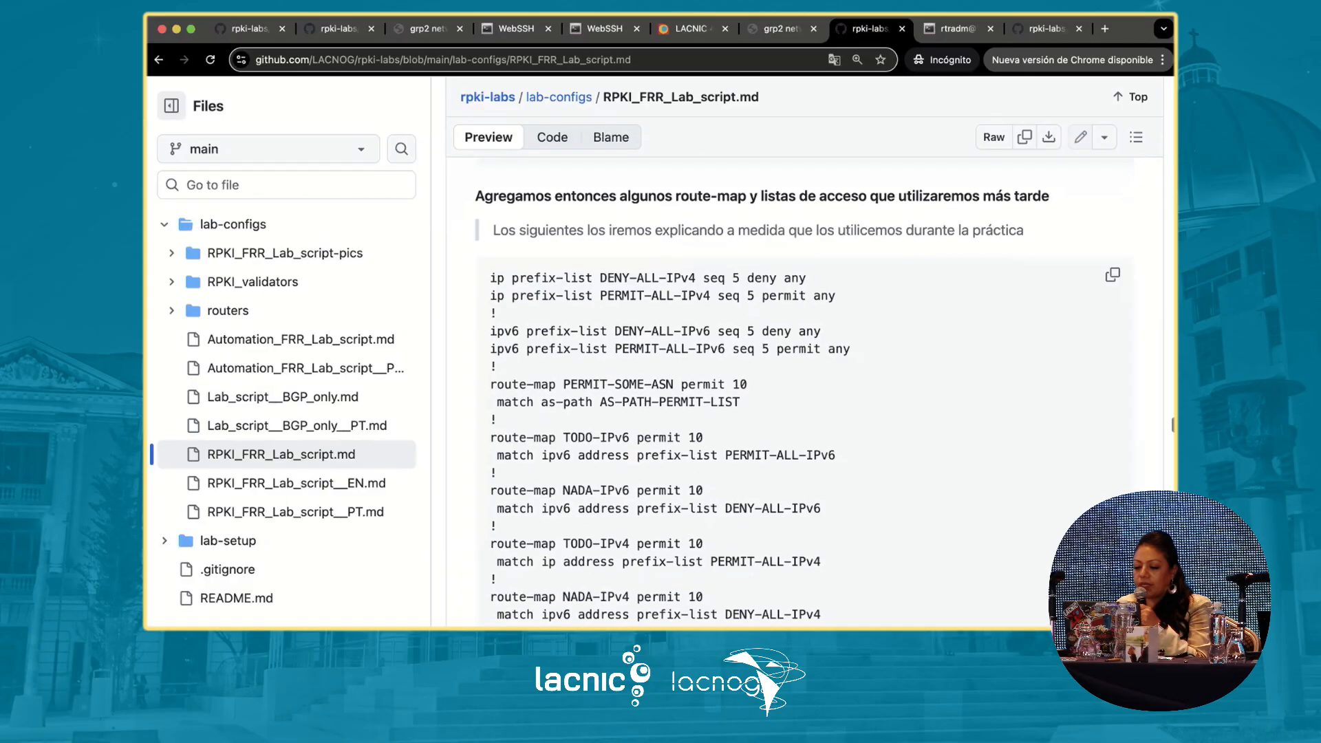
{"action": "scroll", "coordinate": [804, 392], "scroll_direction": "down", "scroll_amount": 3}
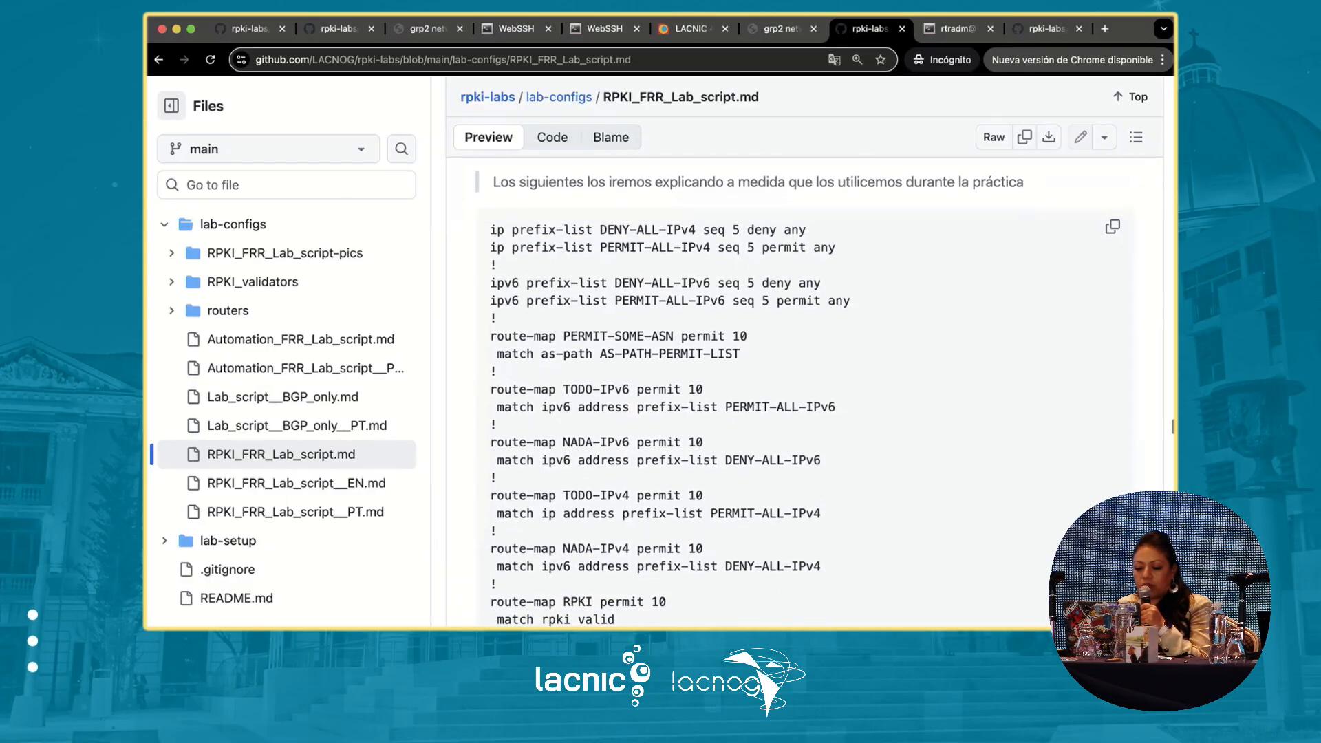
{"action": "scroll", "coordinate": [805, 393], "scroll_direction": "down", "scroll_amount": 2}
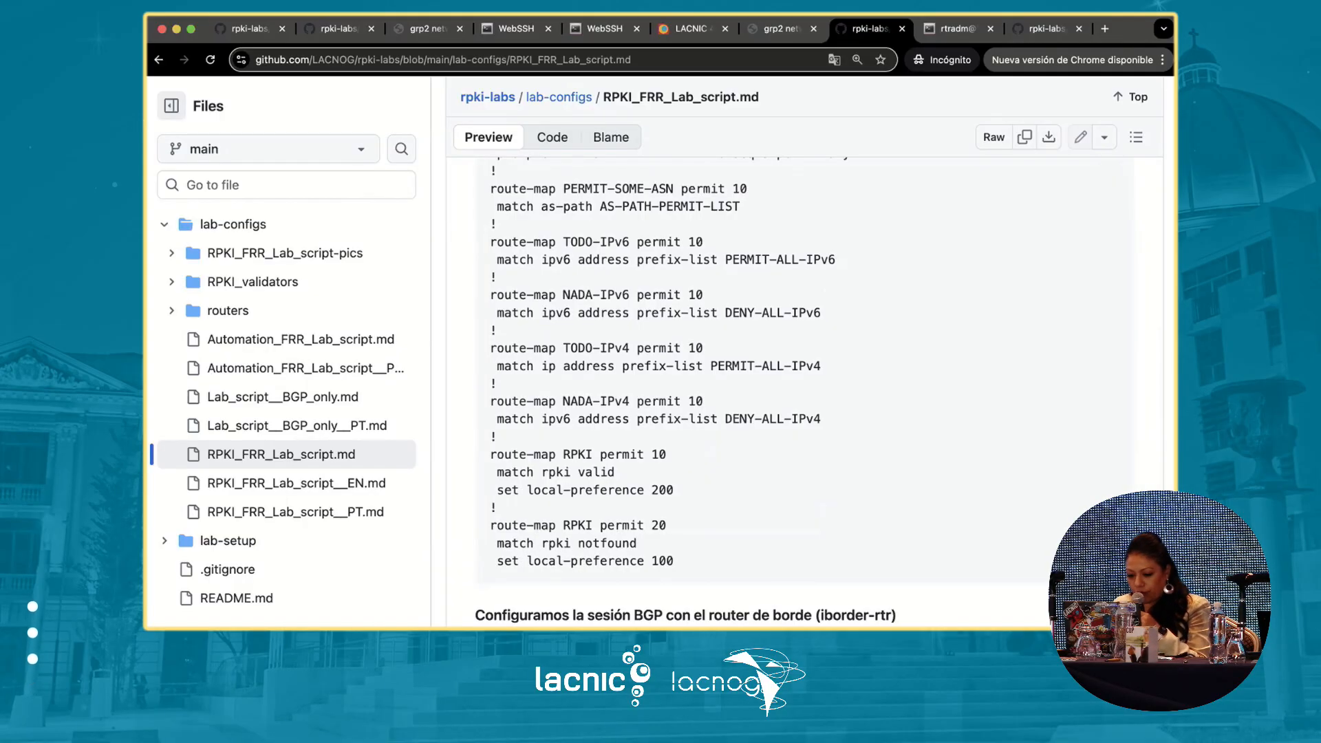
{"action": "scroll", "coordinate": [751, 392], "scroll_direction": "down", "scroll_amount": 1}
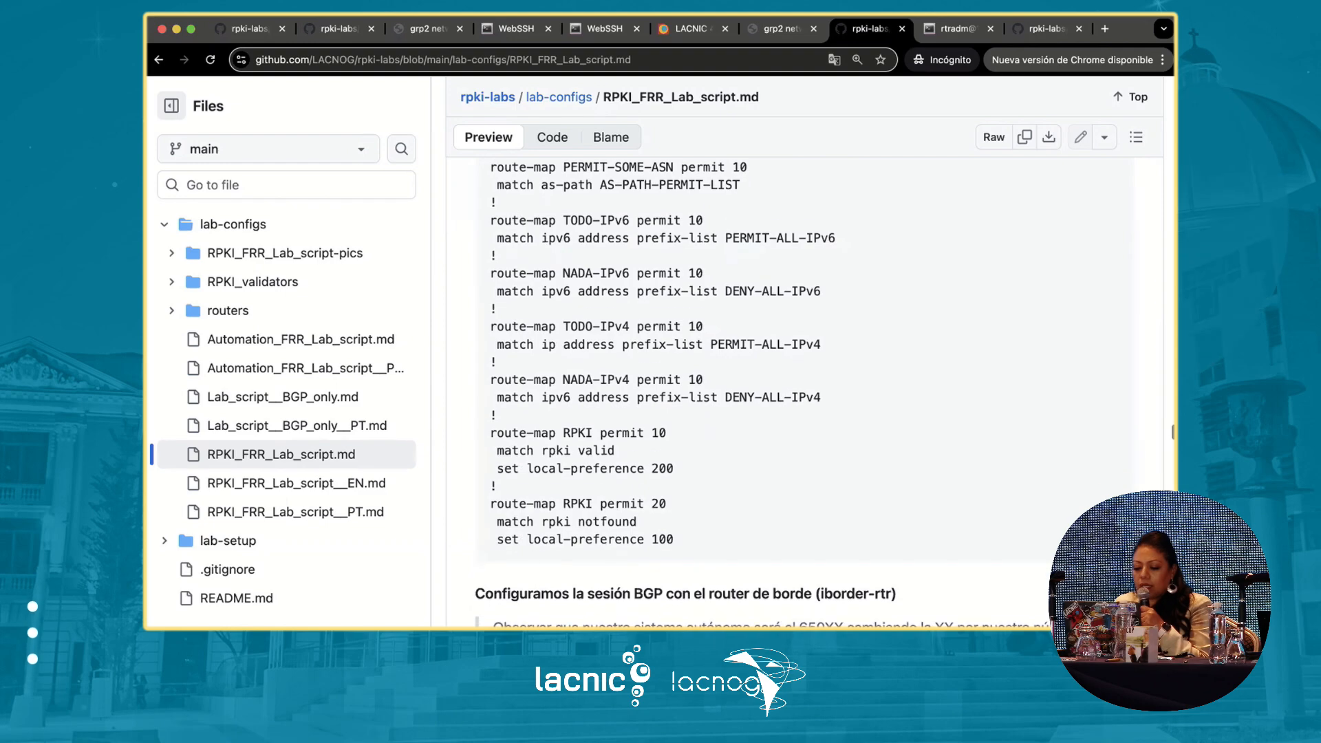
Step: Select the full prefix-list and route-map block, from DENY-ALL-IPv4 through route-map RPKI permit 20, in the section on adding route-maps and access lists
{"action": "scroll", "coordinate": [805, 392], "scroll_direction": "up", "scroll_amount": 5}
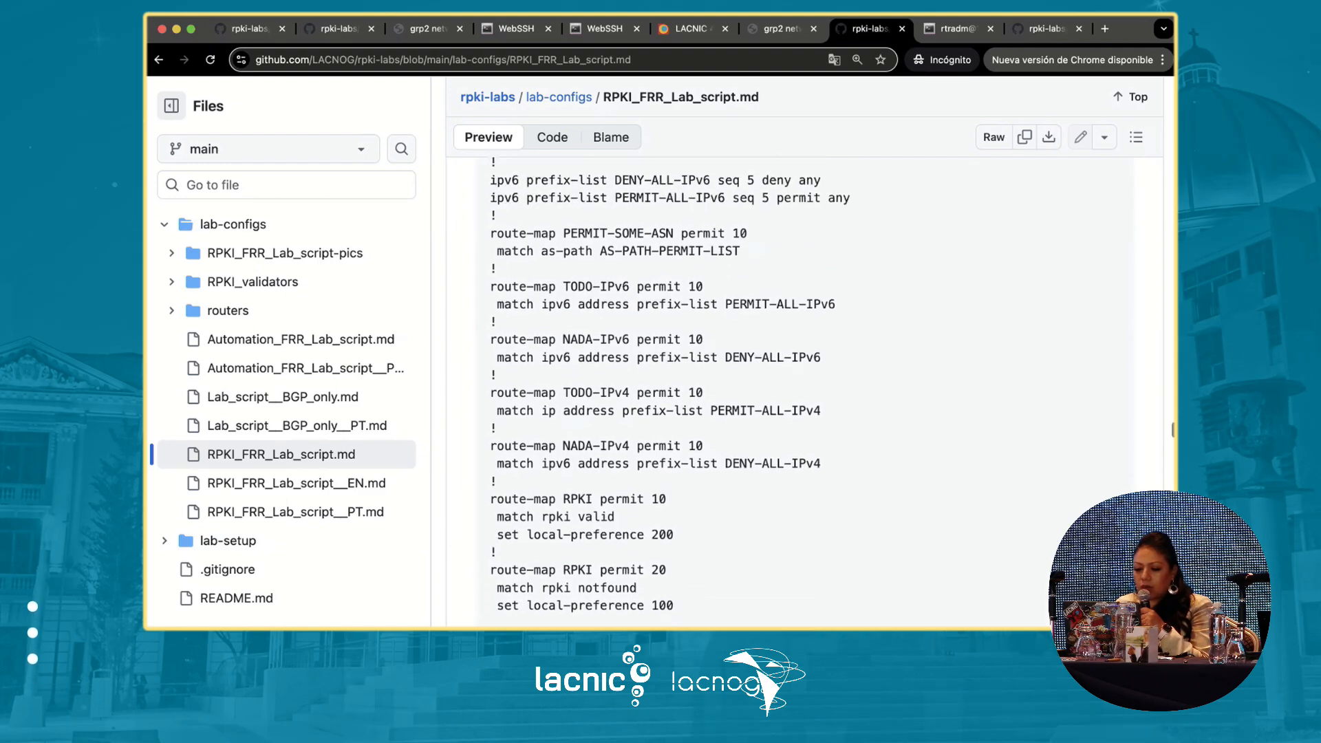
{"action": "scroll", "coordinate": [805, 392], "scroll_direction": "up", "scroll_amount": 2}
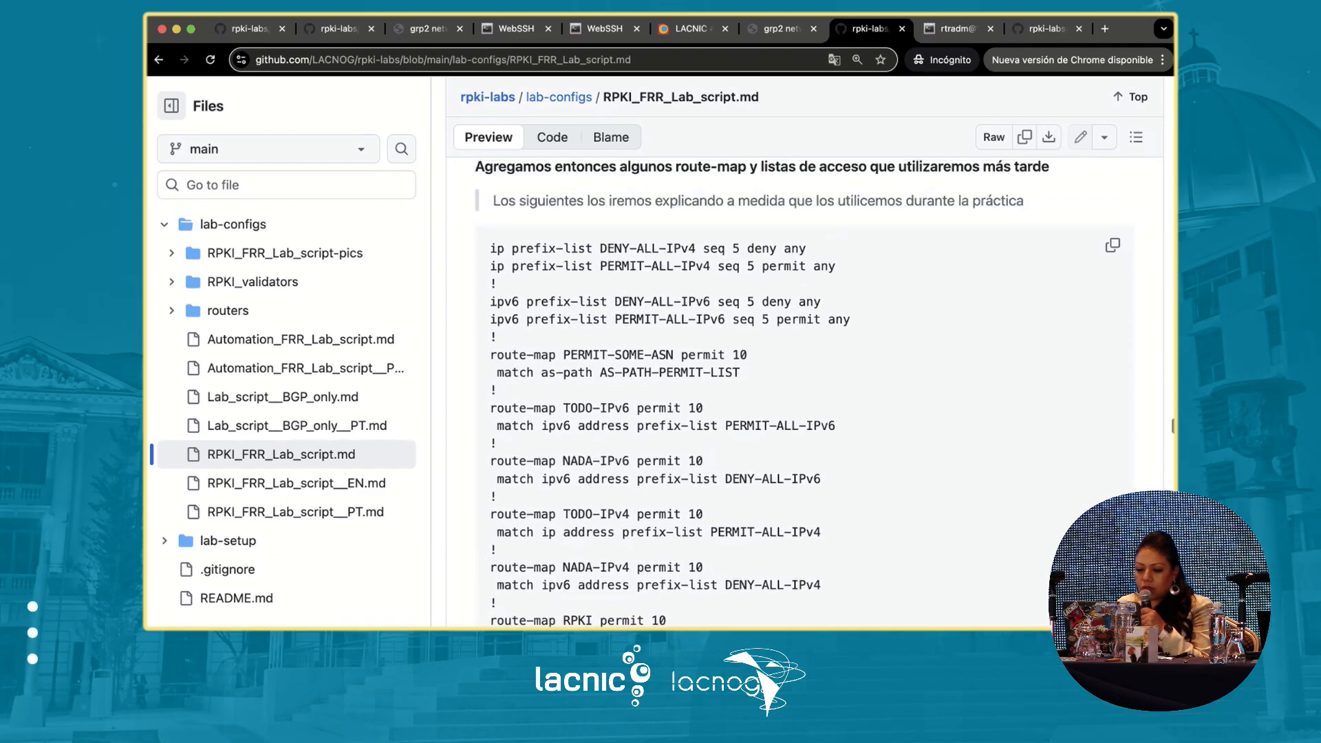
{"action": "left_click_drag", "start_coordinate": [491, 247], "coordinate": [674, 614]}
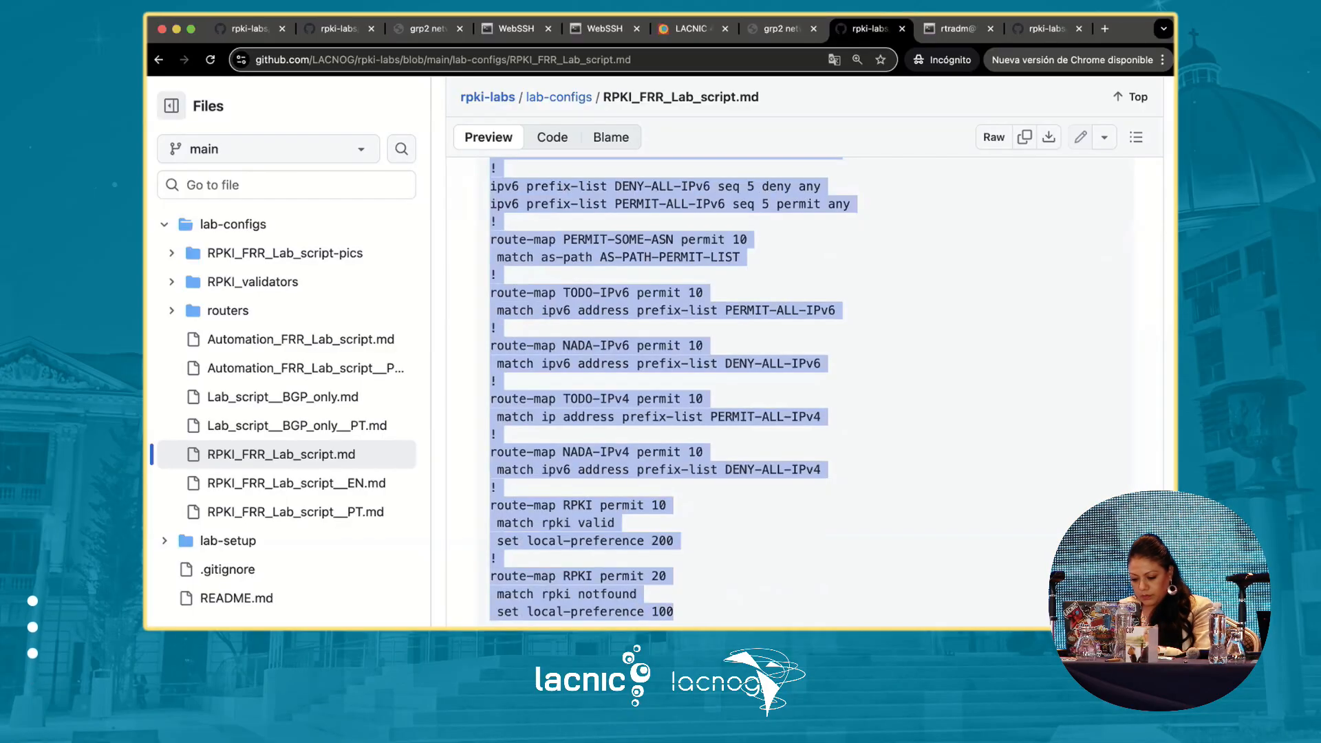
{"action": "scroll", "coordinate": [674, 614], "scroll_direction": "down", "scroll_amount": 3}
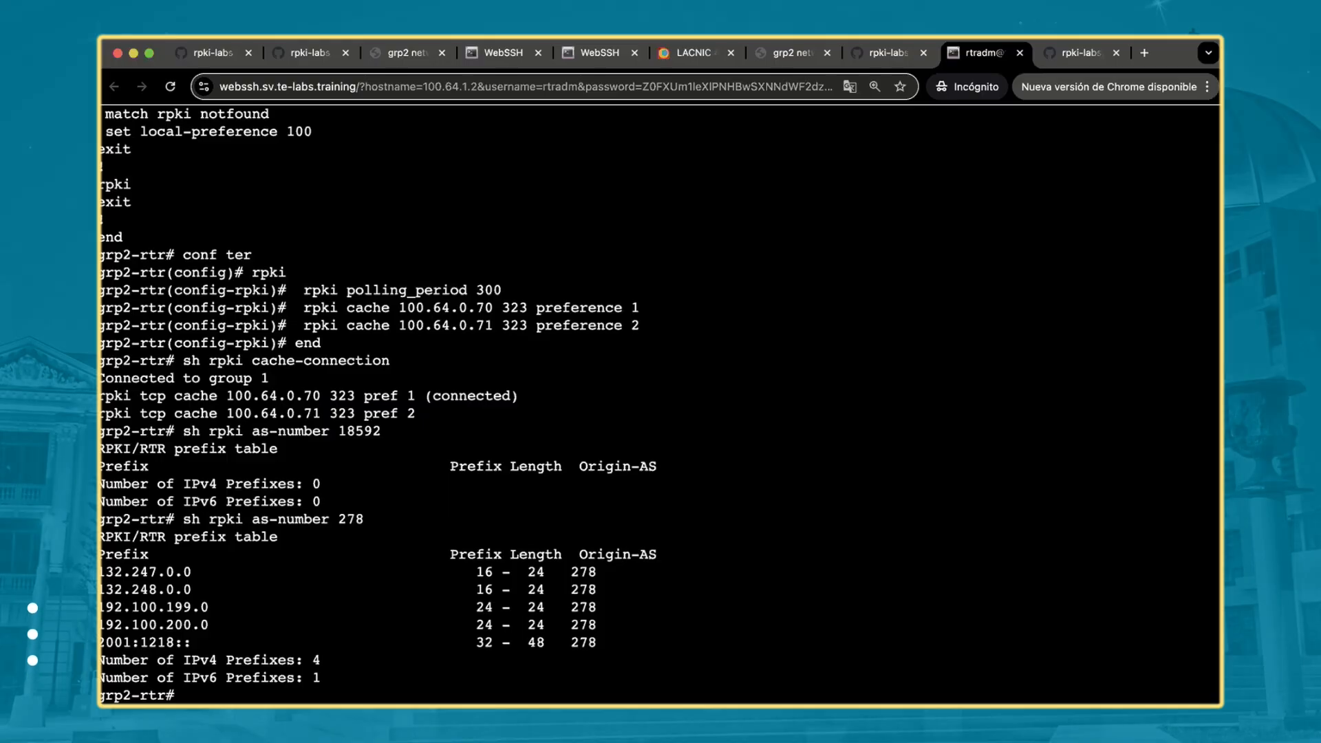
Step: Switch to the WebSSH terminal of grp2-rtr, enter configuration mode with conf ter, and enlarge the terminal text
{"action": "type", "text": "con"}
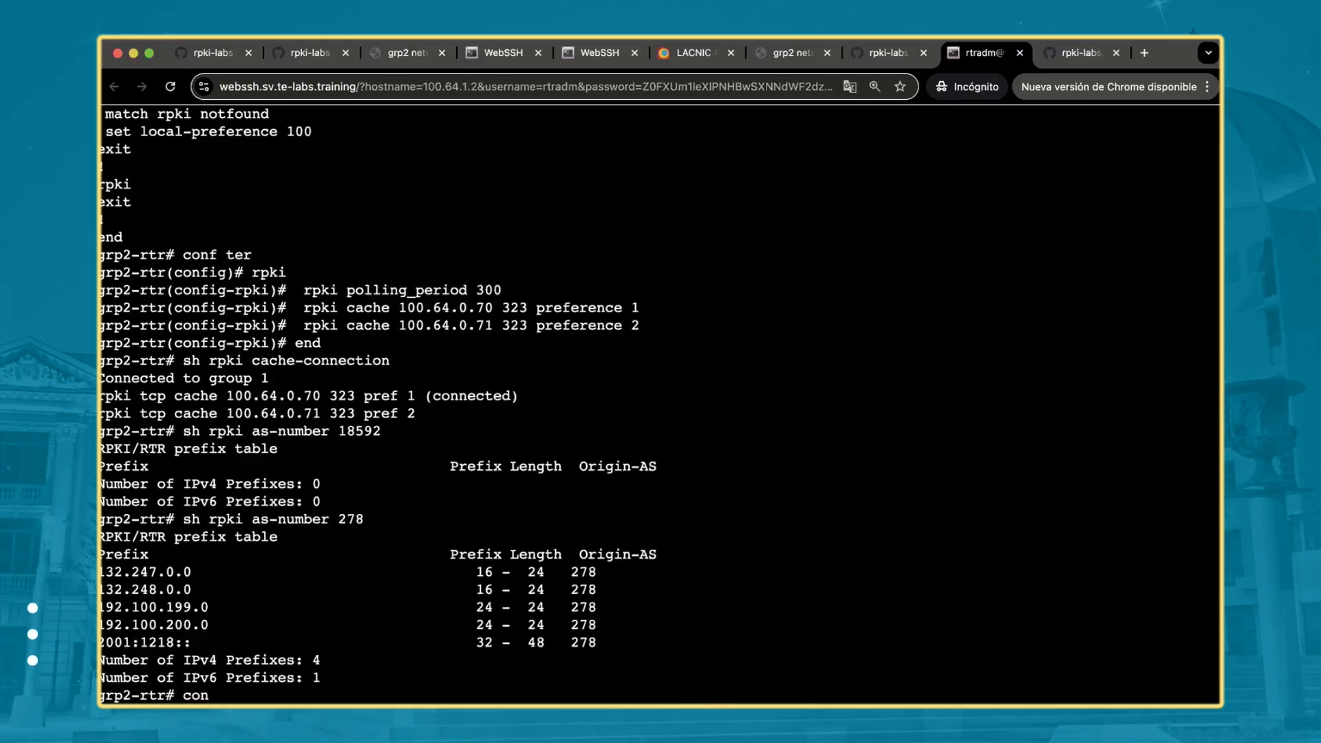
{"action": "type", "text": "f ter"}
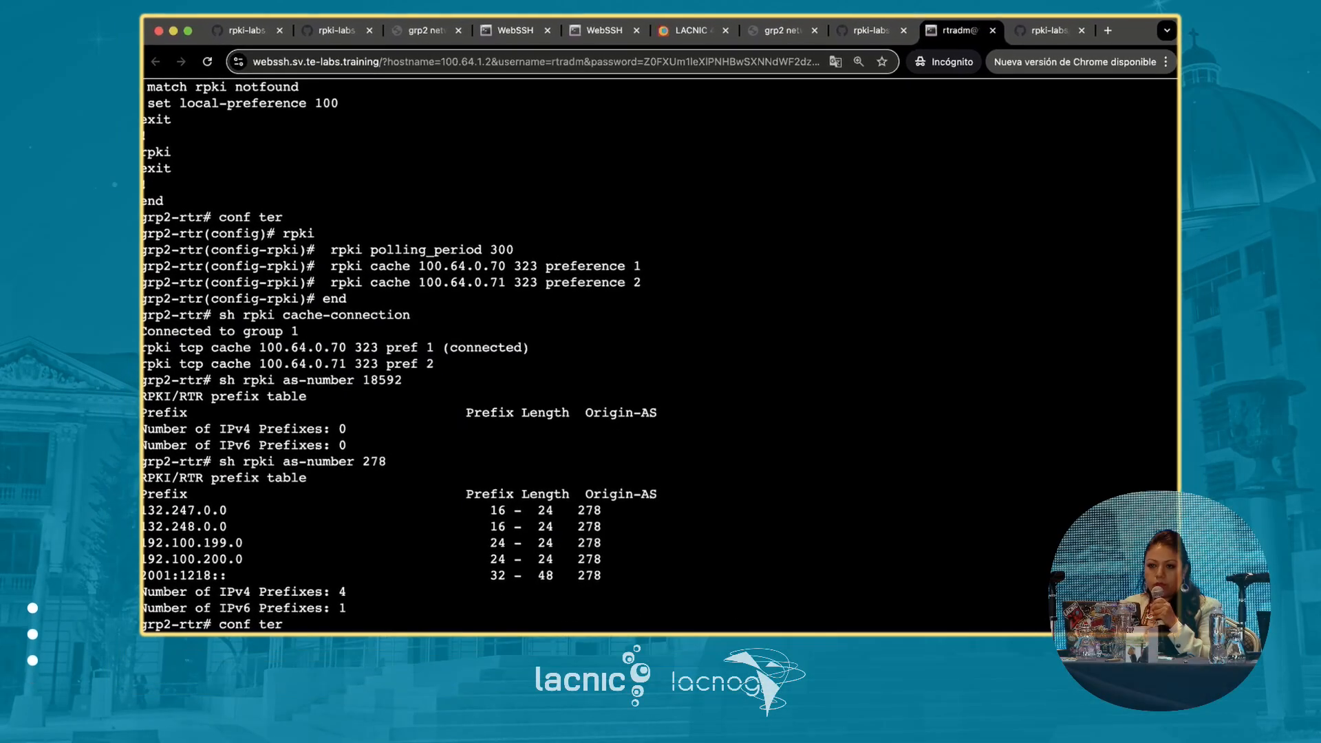
{"action": "key", "text": "Return"}
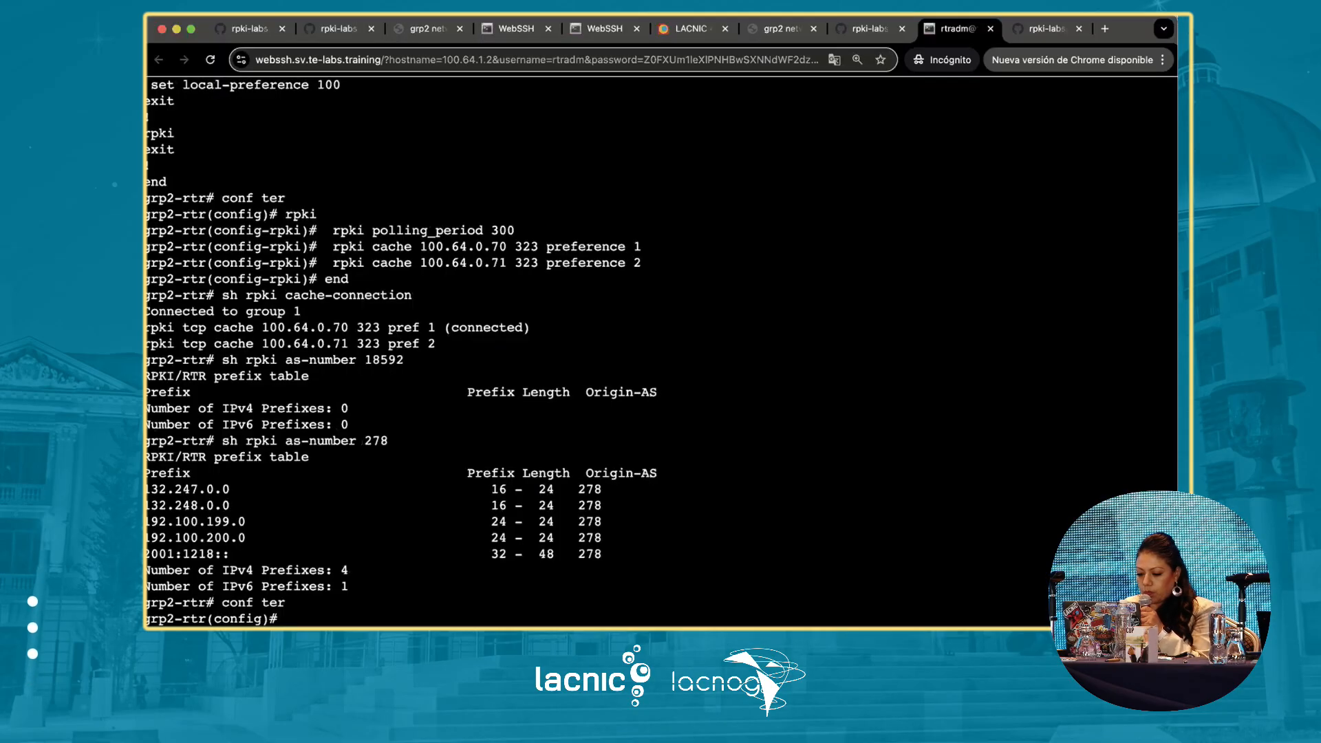
{"action": "key", "text": "ctrl+plus"}
{"action": "key", "text": "ctrl+plus"}
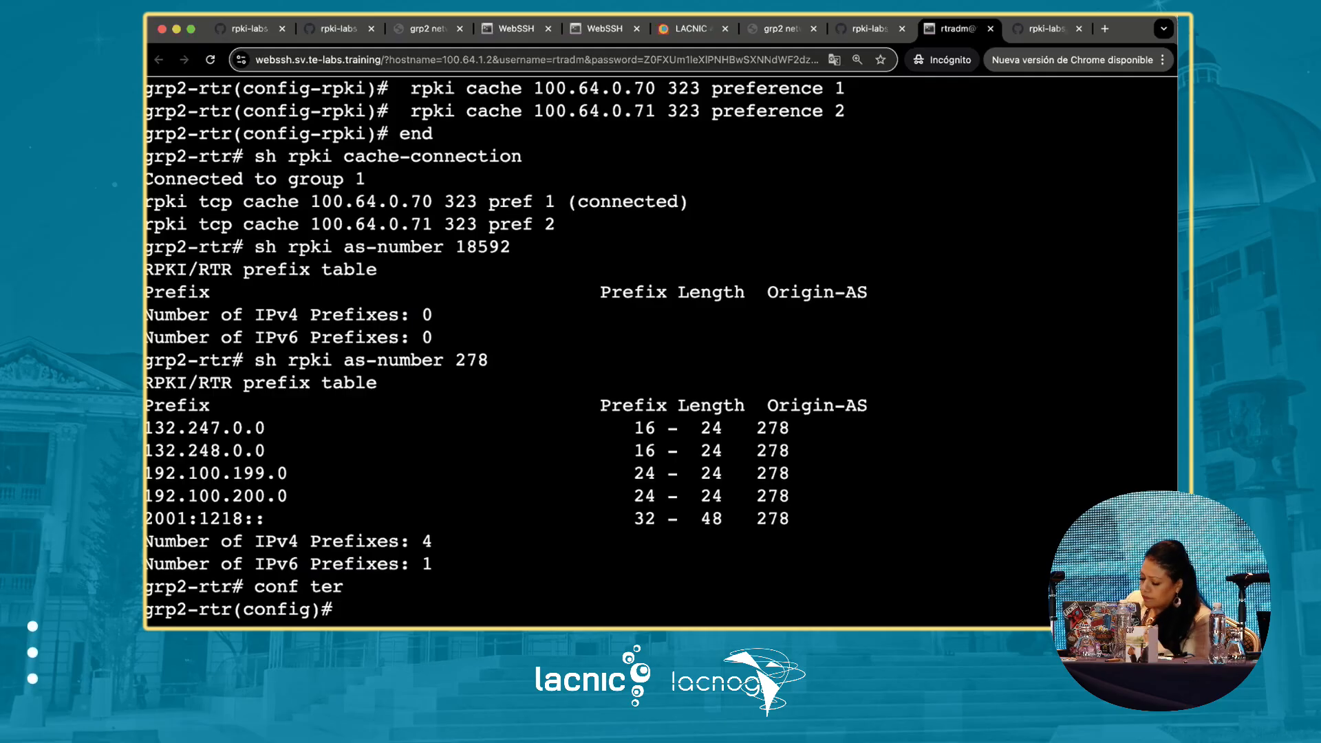
{"action": "key", "text": "Return"}
{"action": "key", "text": "Return"}
{"action": "key", "text": "Return"}
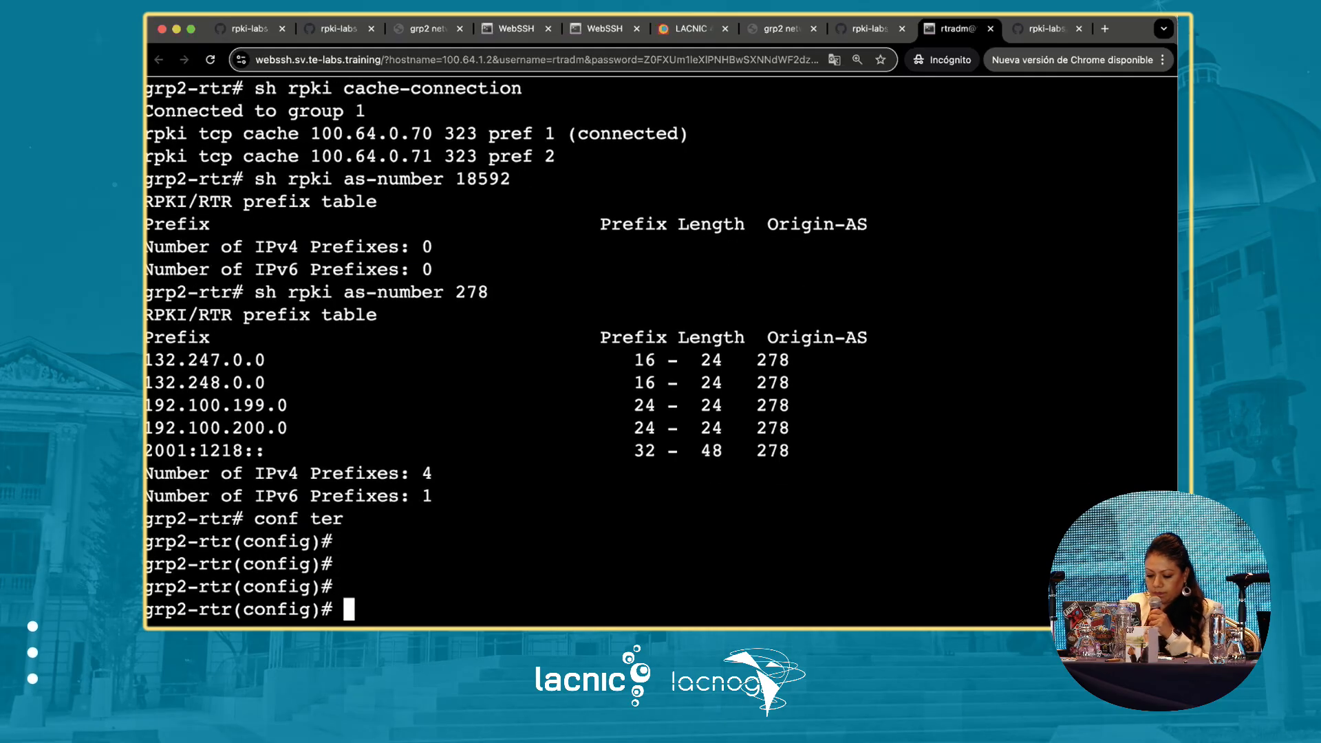
Step: Exit and reopen the SSH session to 100.64.1.2, and enter configuration mode with conf ter in the fresh session
{"action": "type", "text": "exi"}
{"action": "type", "text": "t"}
{"action": "key", "text": "Return"}
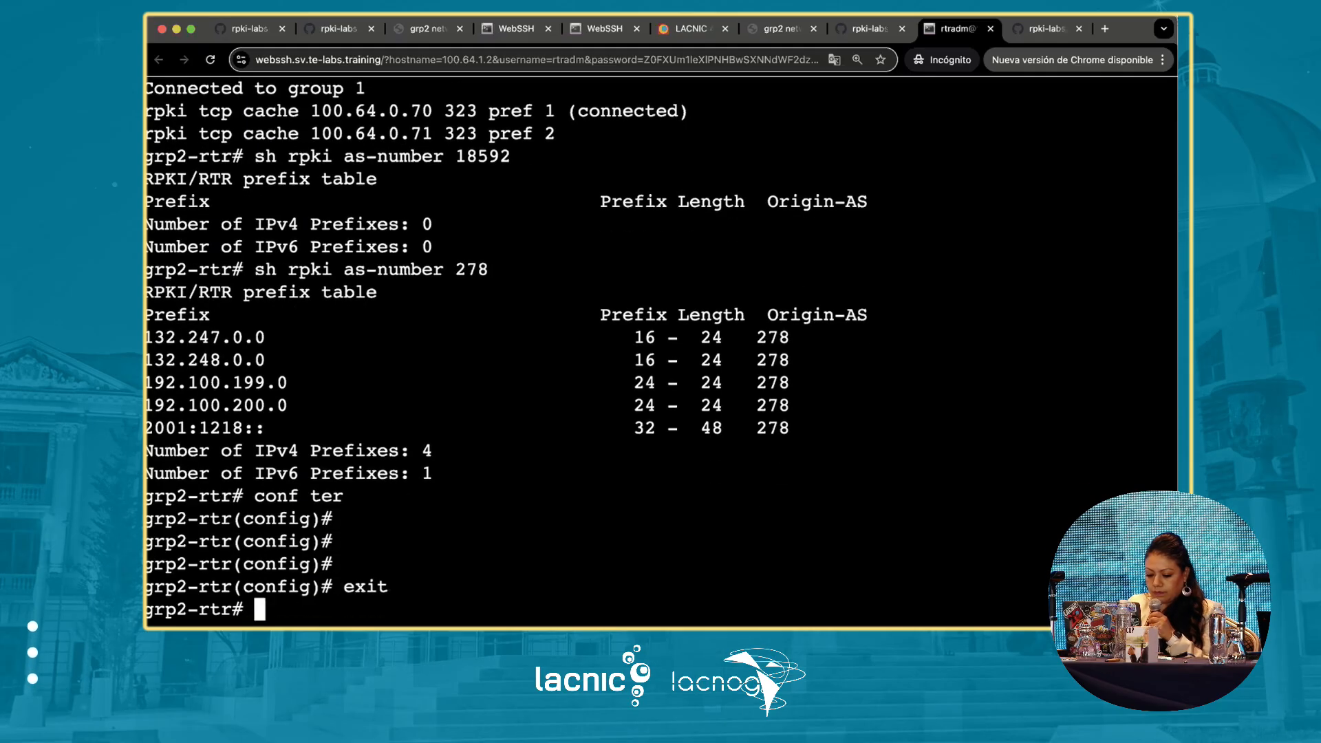
{"action": "type", "text": "exit"}
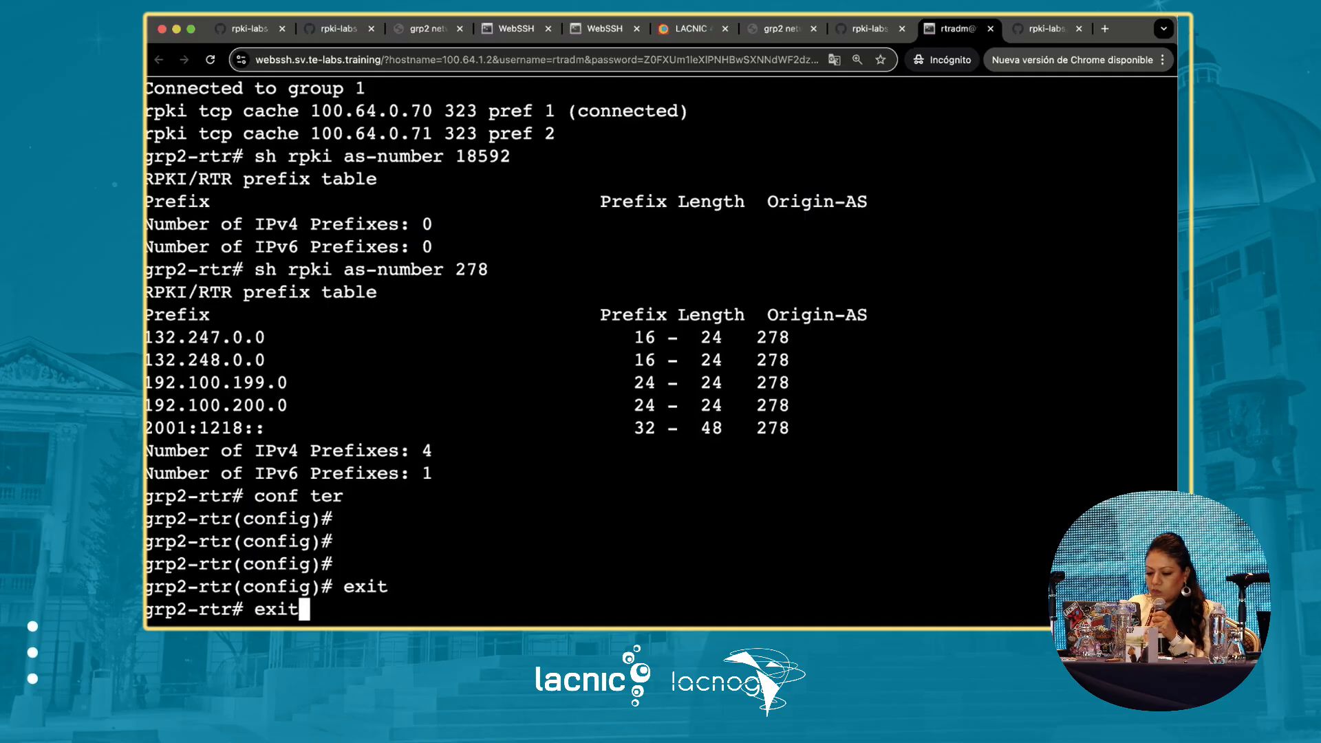
{"action": "key", "text": "Return"}
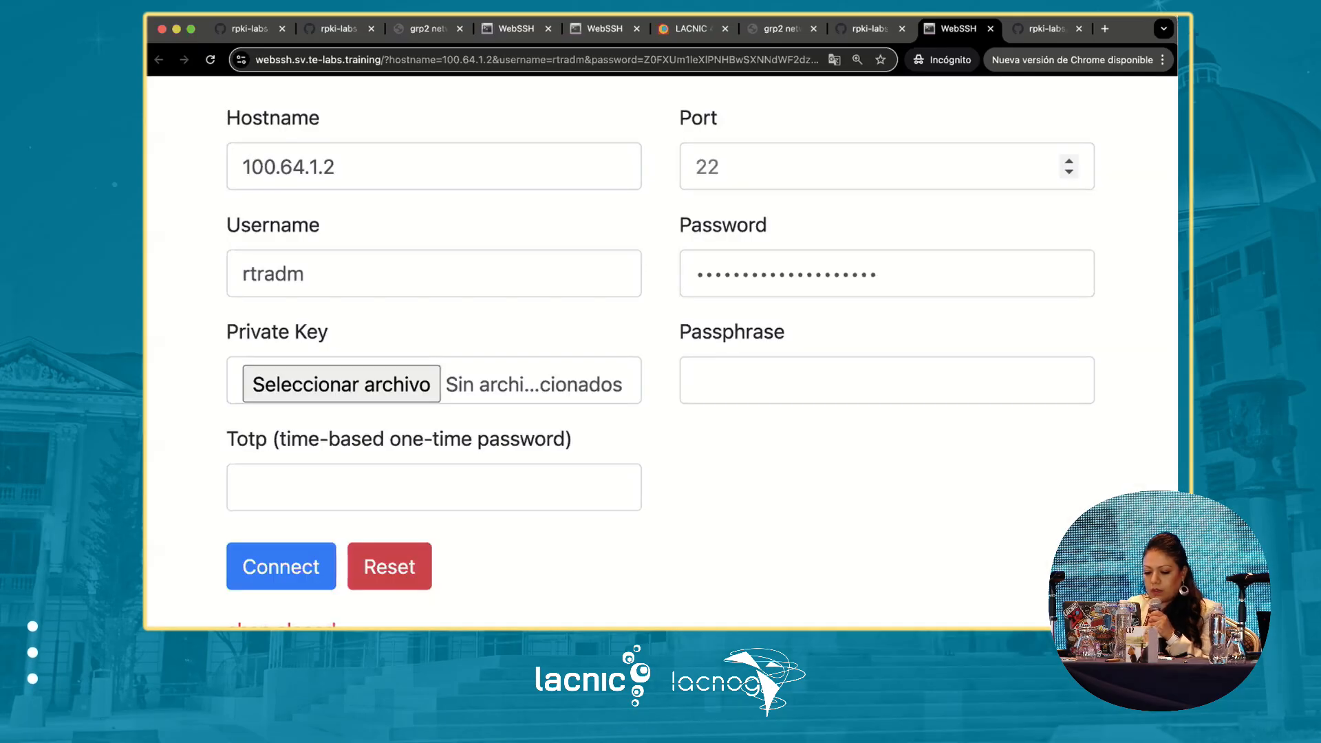
{"action": "key", "text": "Return"}
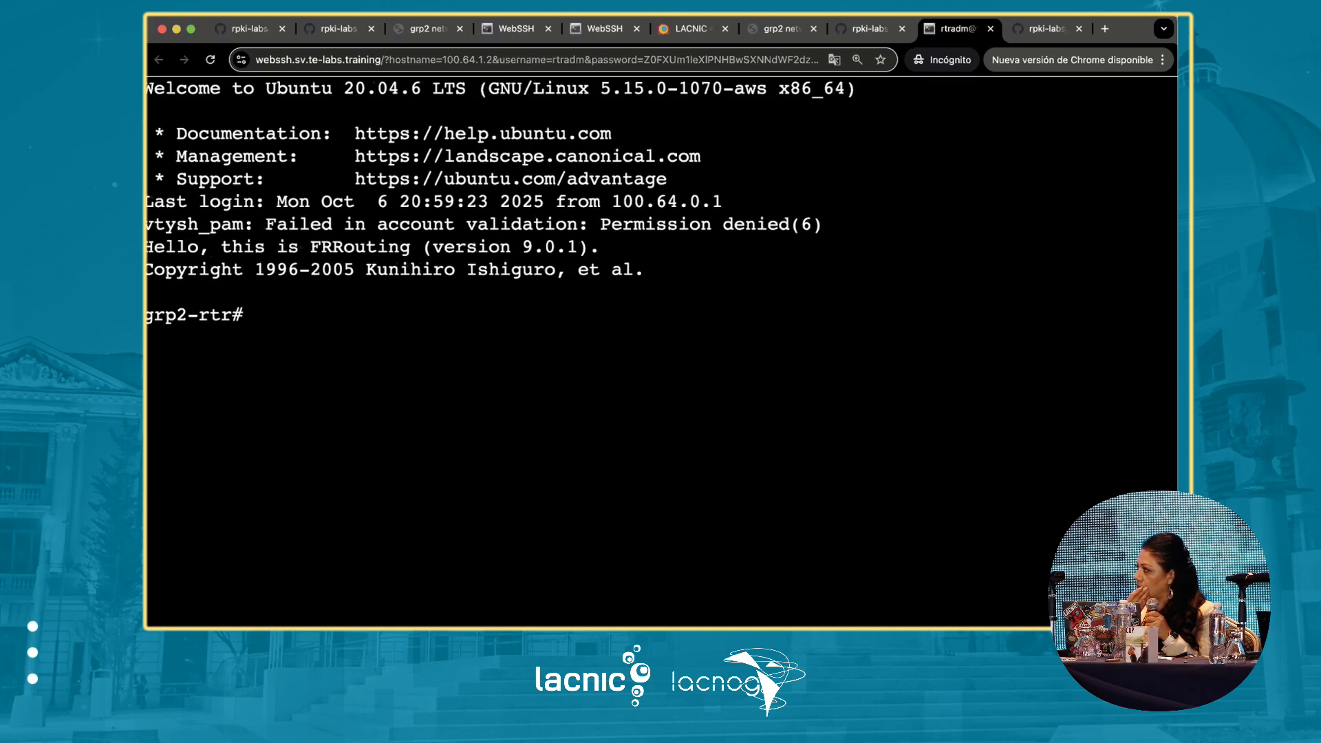
{"action": "type", "text": "conf ter"}
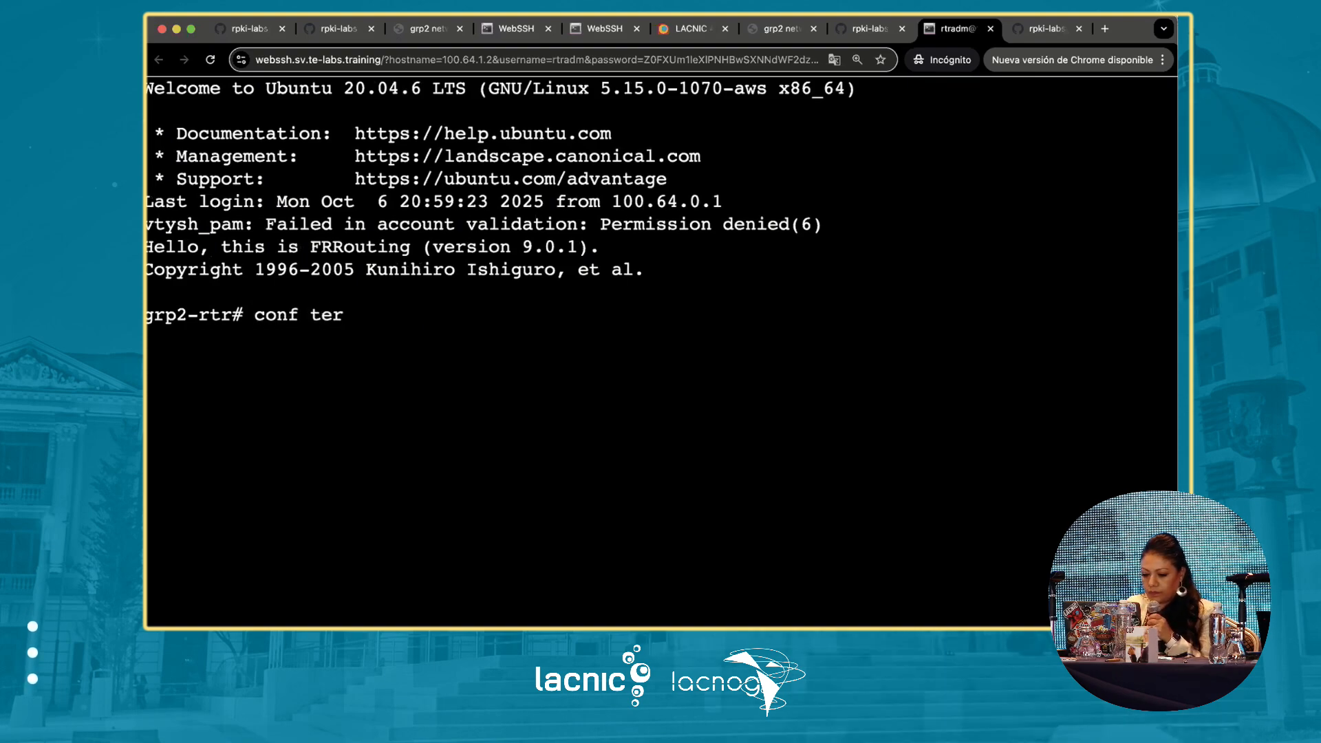
{"action": "key", "text": "Return"}
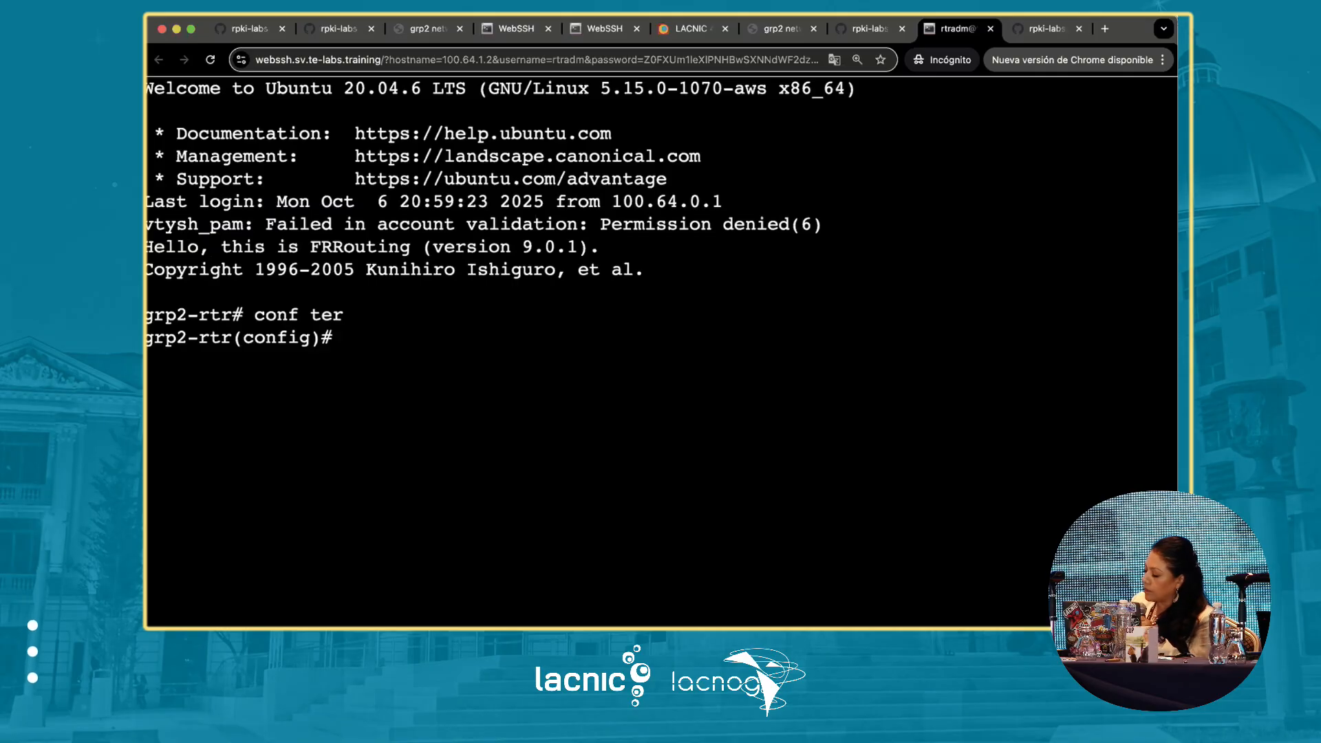
Step: Paste the copied prefix-list and route-map block into the grp2-rtr configuration and run it through the final set local-preference 100 line
{"action": "key", "text": "super+v"}
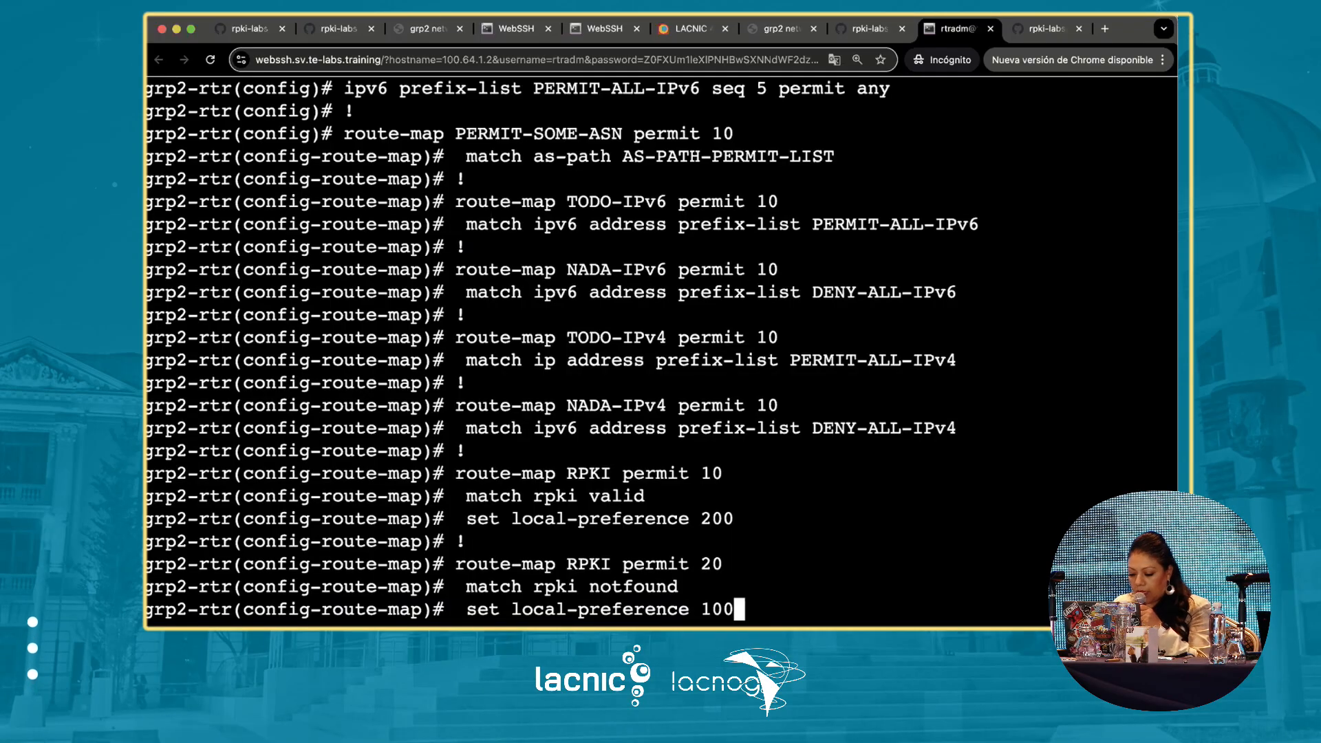
{"action": "key", "text": "Return"}
{"action": "key", "text": "Return"}
{"action": "key", "text": "Return"}
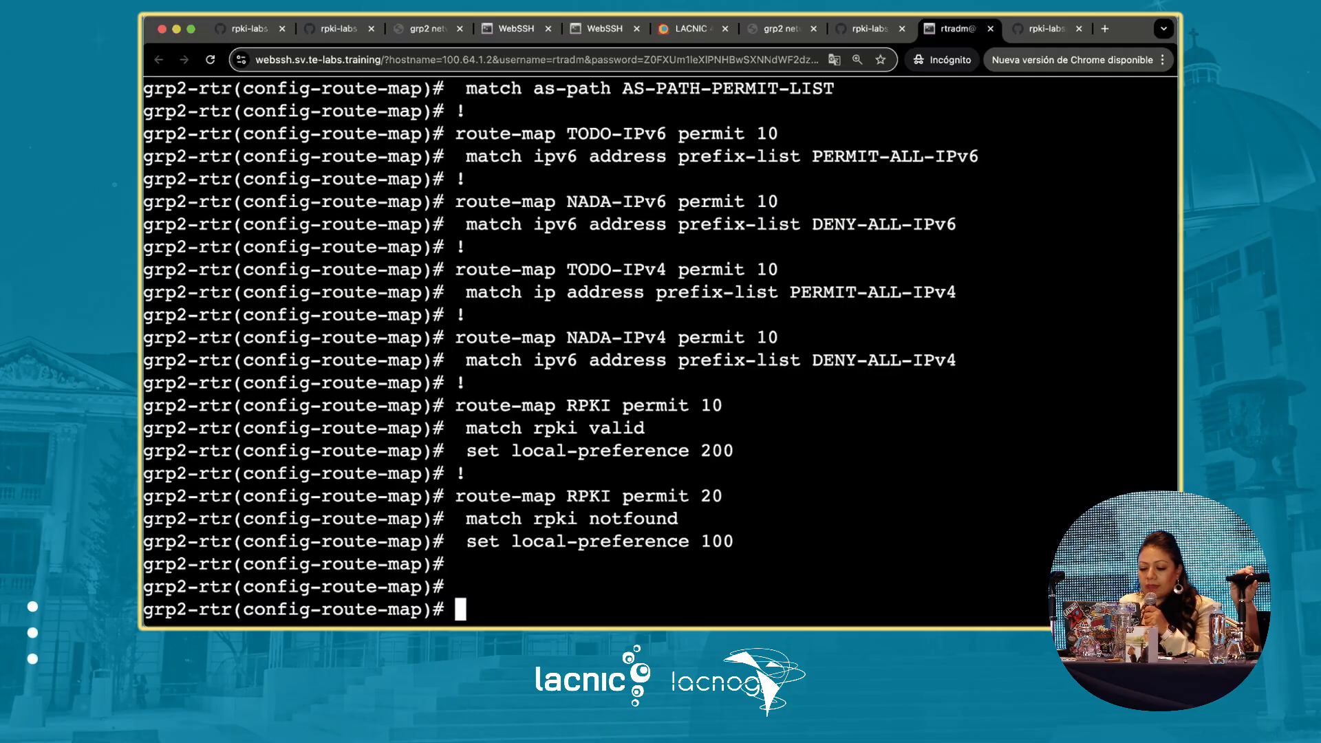
Step: Leave configuration mode on grp2-rtr with end, and switch away from the terminal window
{"action": "type", "text": "r"}
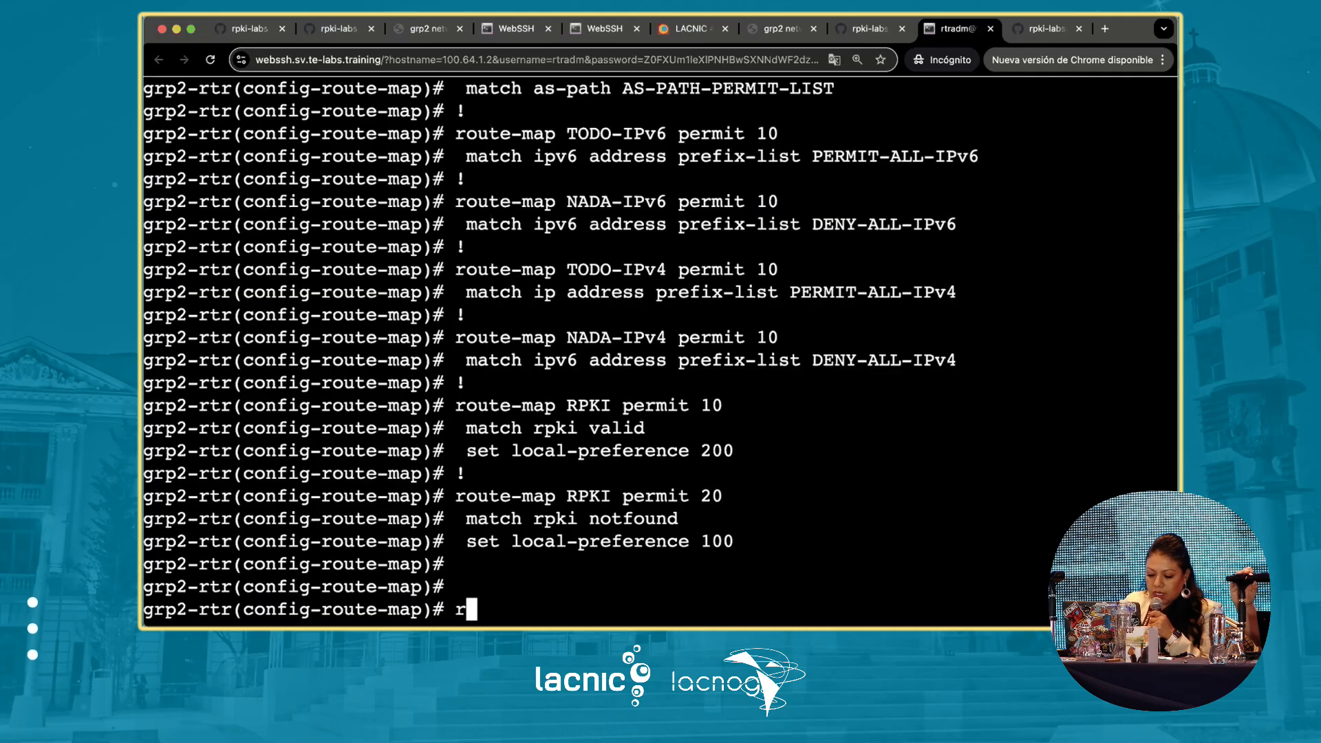
{"action": "type", "text": "end"}
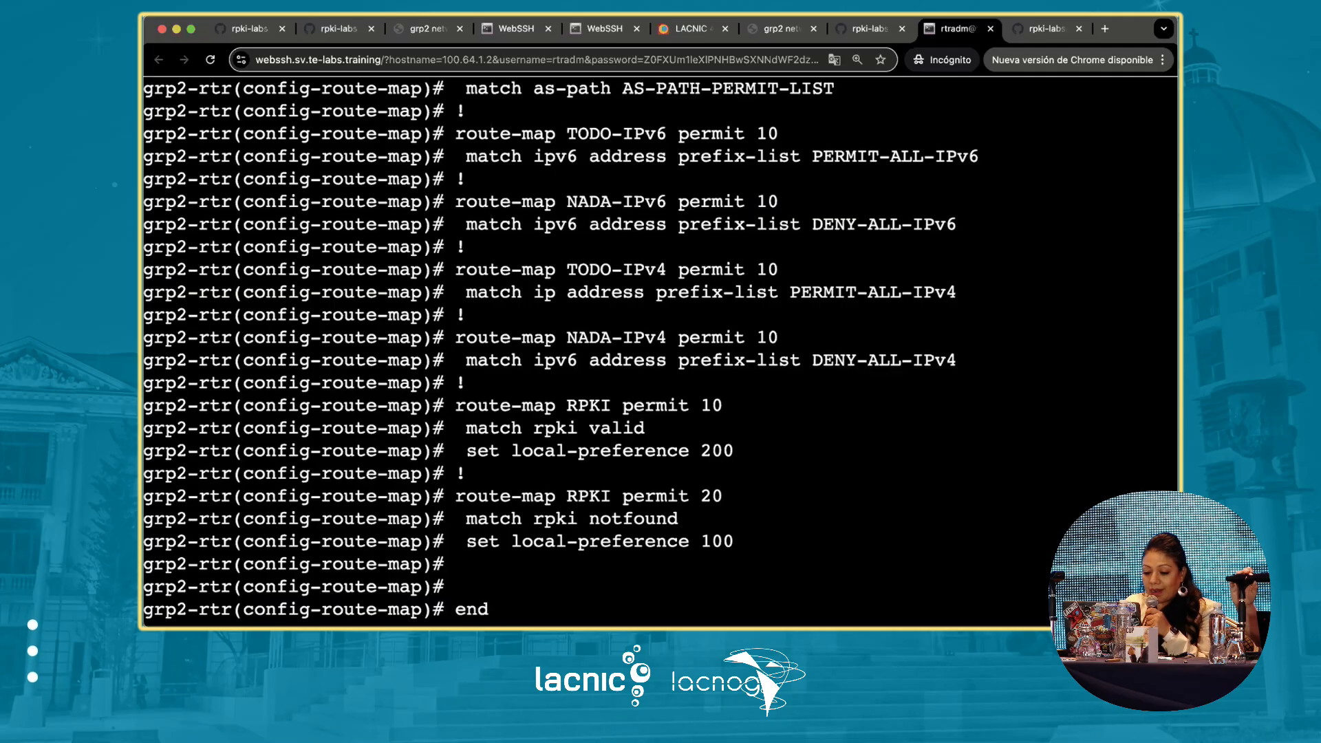
{"action": "key", "text": "Return"}
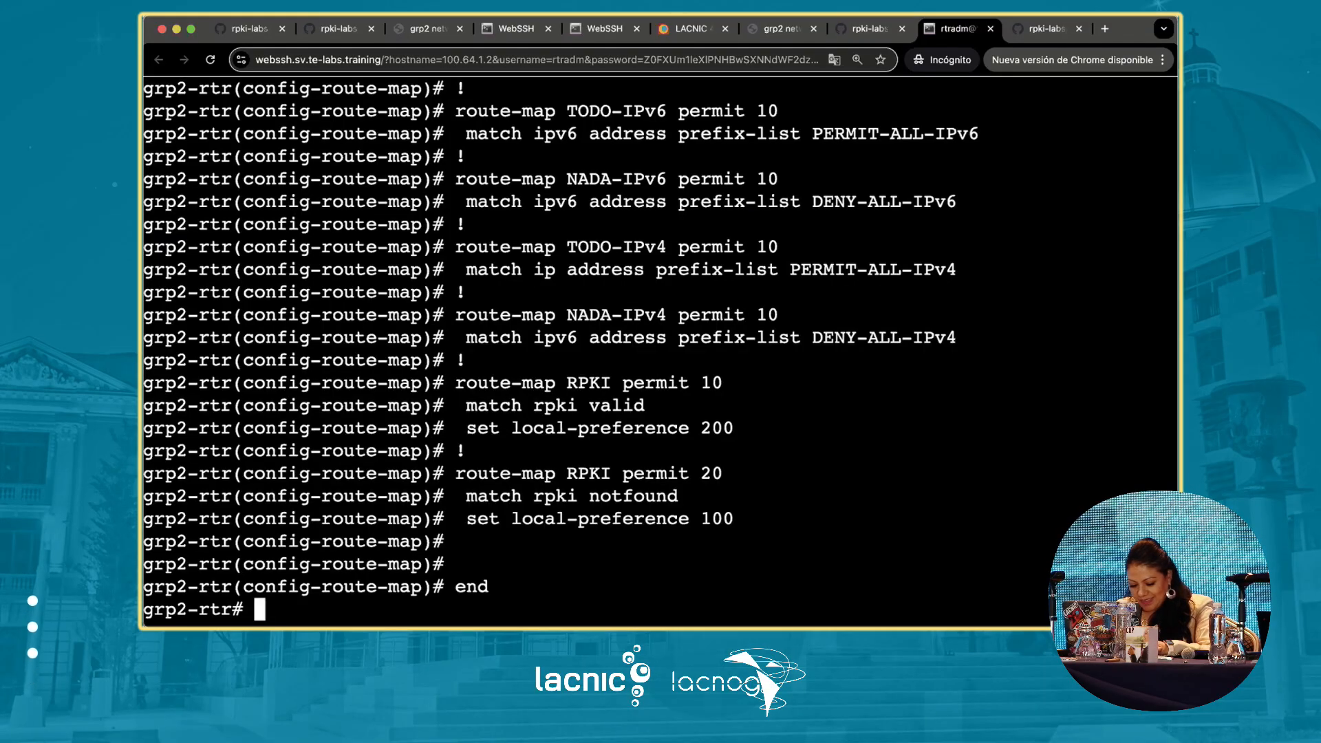
{"action": "key", "text": "super+Tab"}
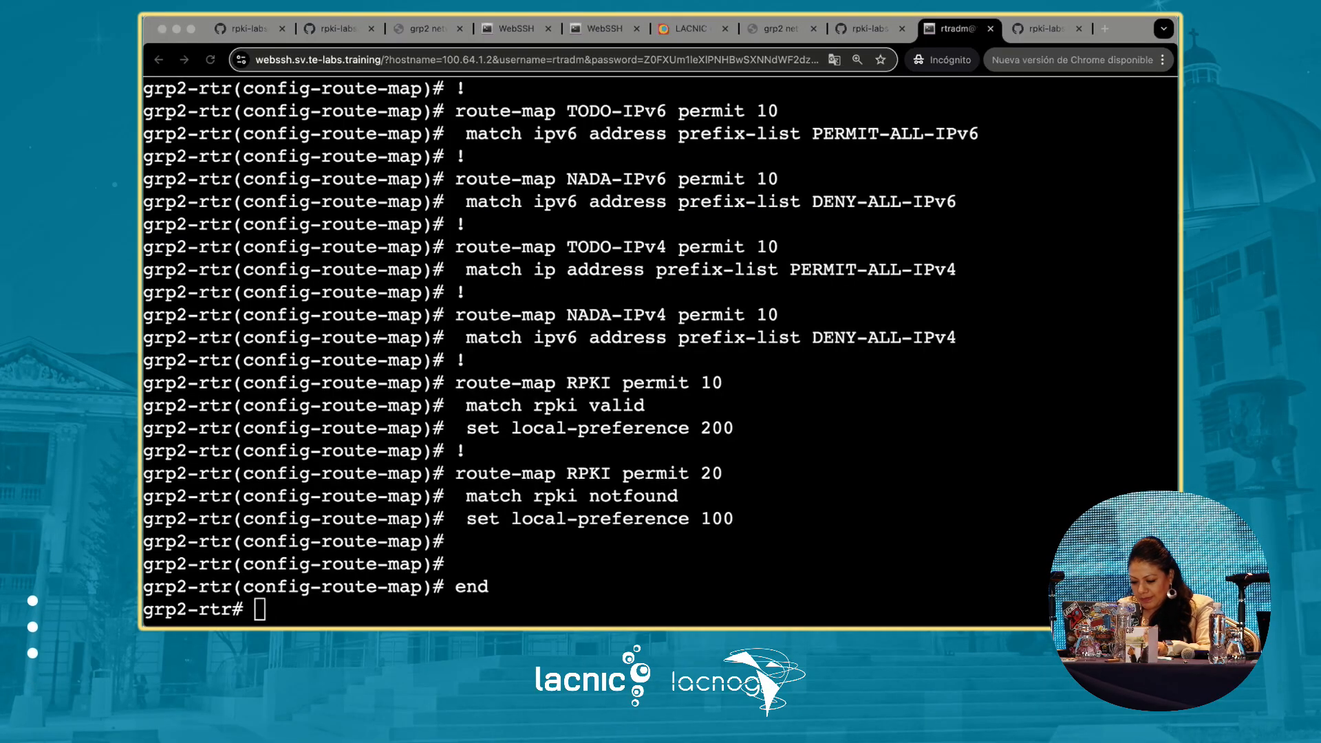